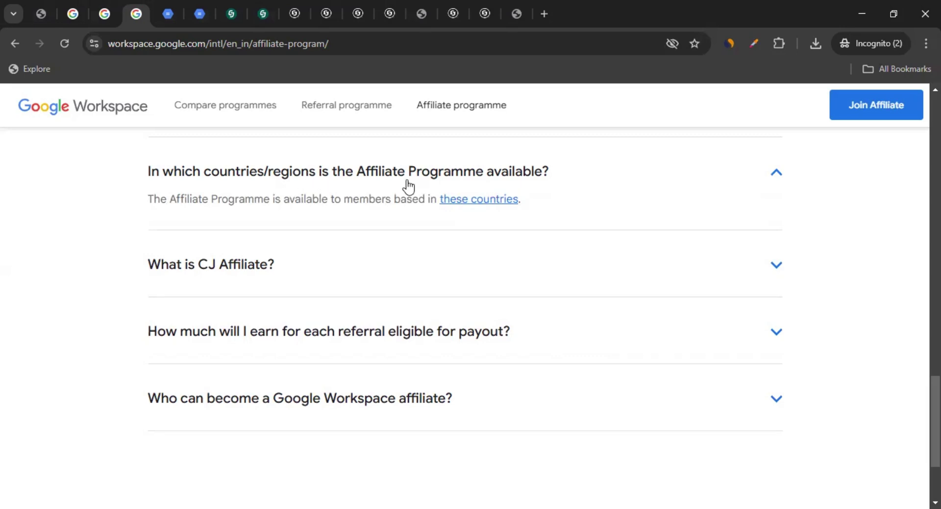
Step: Examine the list of countries supported by the Google Workspace Affiliate Program, by region
{"action": "left_click", "coordinate": [175, 1]}
{"action": "scroll", "coordinate": [246, 257], "scroll_direction": "down", "scroll_amount": 5}
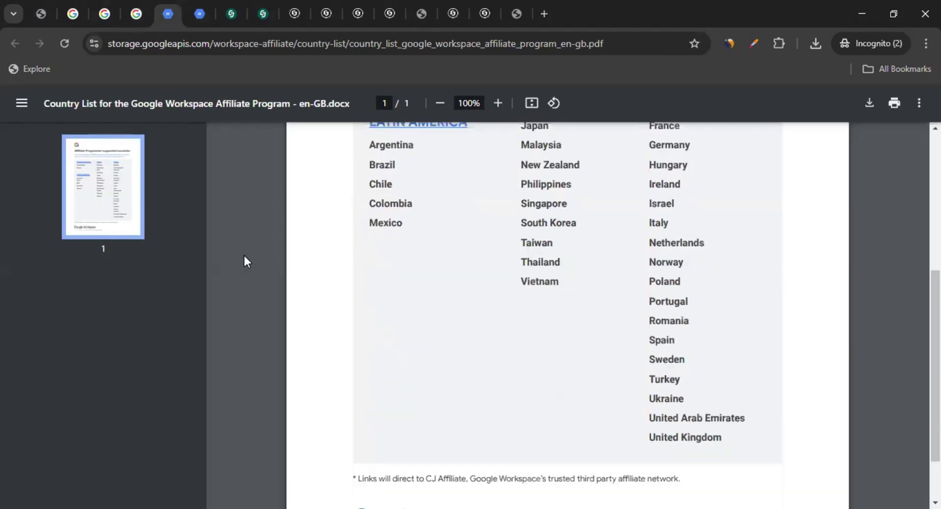
{"action": "scroll", "coordinate": [244, 255], "scroll_direction": "up", "scroll_amount": 3}
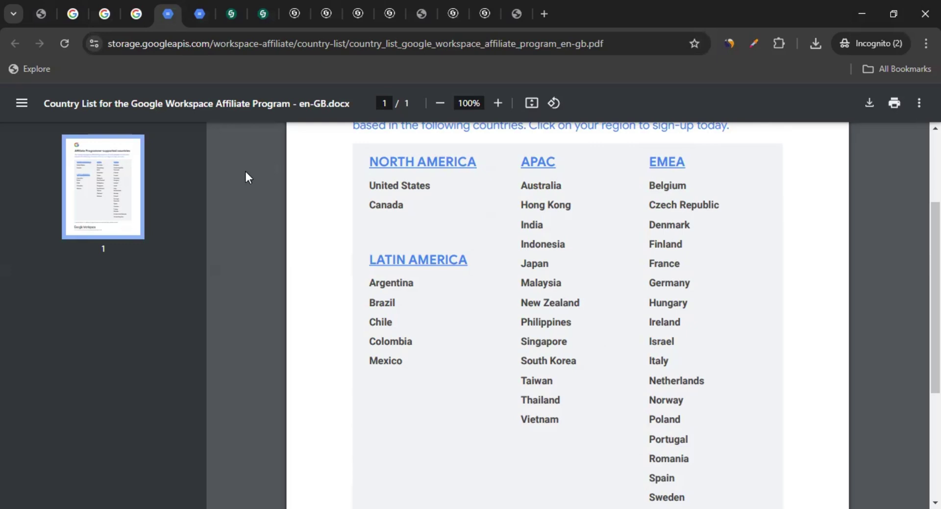
Step: Open the affiliate program's commission rates by country from the programme page and examine the first page's Starter, Standard and Plus rates
{"action": "left_click", "coordinate": [143, 5]}
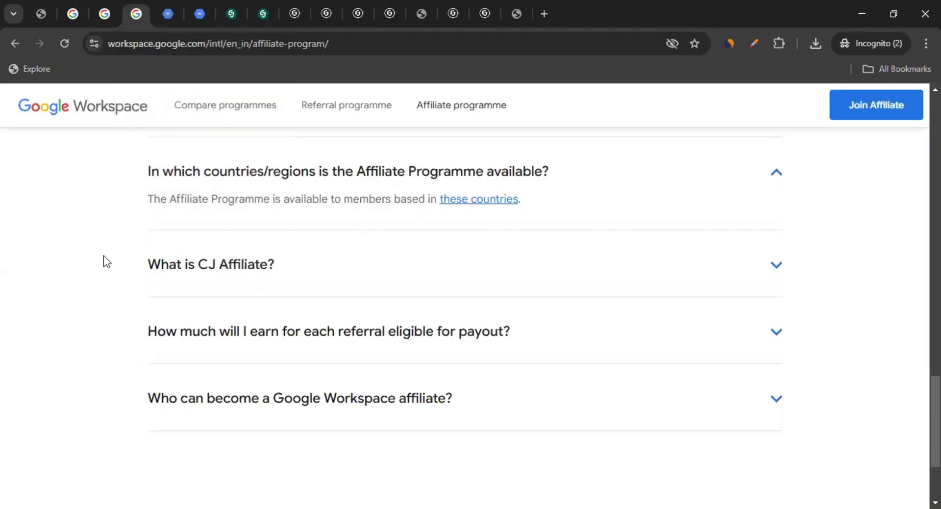
{"action": "scroll", "coordinate": [104, 257], "scroll_direction": "up", "scroll_amount": 12}
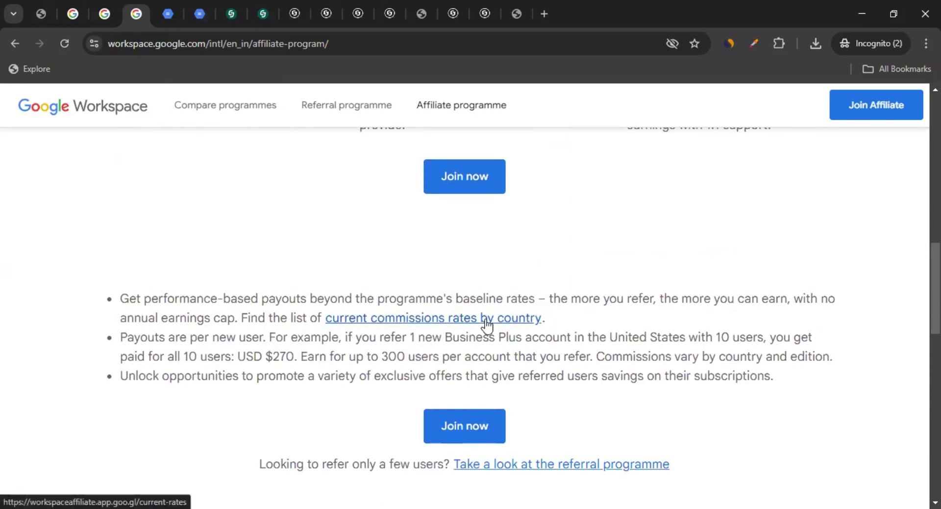
{"action": "left_click", "coordinate": [200, 14]}
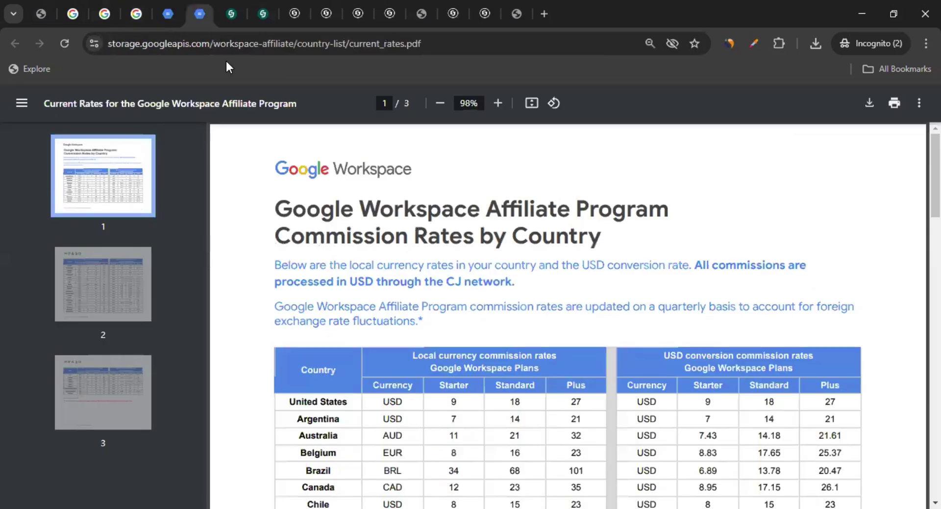
{"action": "scroll", "coordinate": [228, 251], "scroll_direction": "down", "scroll_amount": 3}
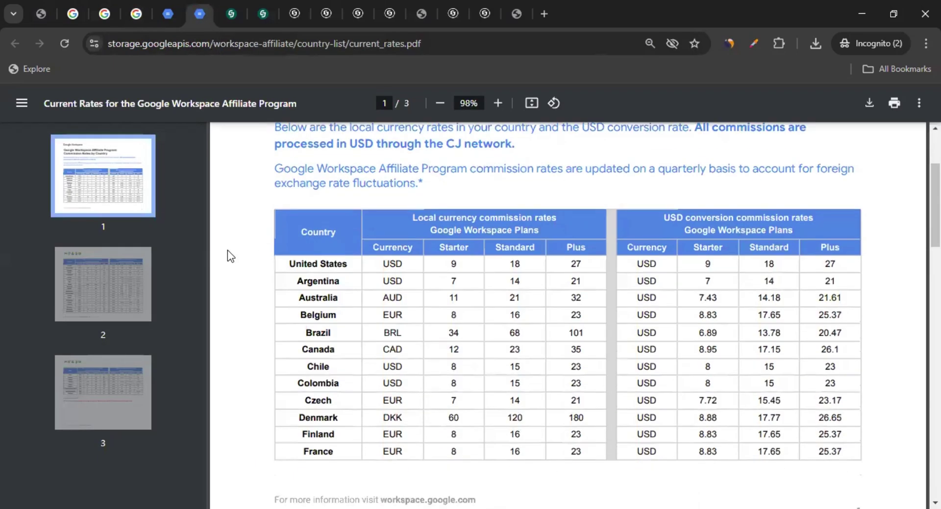
{"action": "scroll", "coordinate": [244, 254], "scroll_direction": "up", "scroll_amount": 2}
{"action": "scroll", "coordinate": [244, 254], "scroll_direction": "down", "scroll_amount": 2}
{"action": "left_click_drag", "start_coordinate": [298, 262], "coordinate": [343, 261]}
{"action": "left_click_drag", "start_coordinate": [570, 263], "coordinate": [582, 264]}
{"action": "left_click_drag", "start_coordinate": [297, 281], "coordinate": [340, 280]}
{"action": "scroll", "coordinate": [471, 233], "scroll_direction": "down", "scroll_amount": 5}
{"action": "scroll", "coordinate": [461, 255], "scroll_direction": "up", "scroll_amount": 5}
{"action": "left_click_drag", "start_coordinate": [449, 281], "coordinate": [507, 276]}
{"action": "left_click_drag", "start_coordinate": [289, 264], "coordinate": [323, 348]}
Step: Examine the commission rates on the document's second and third pages, including Indonesia, Ireland and Japan, and return to the first page
{"action": "scroll", "coordinate": [319, 363], "scroll_direction": "down", "scroll_amount": 10}
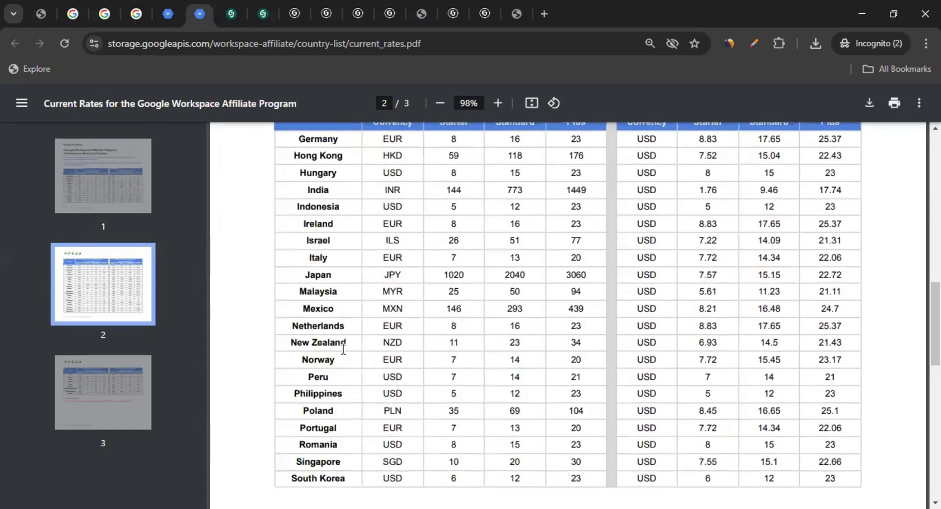
{"action": "left_click_drag", "start_coordinate": [385, 206], "coordinate": [418, 209]}
{"action": "scroll", "coordinate": [293, 228], "scroll_direction": "down", "scroll_amount": 10}
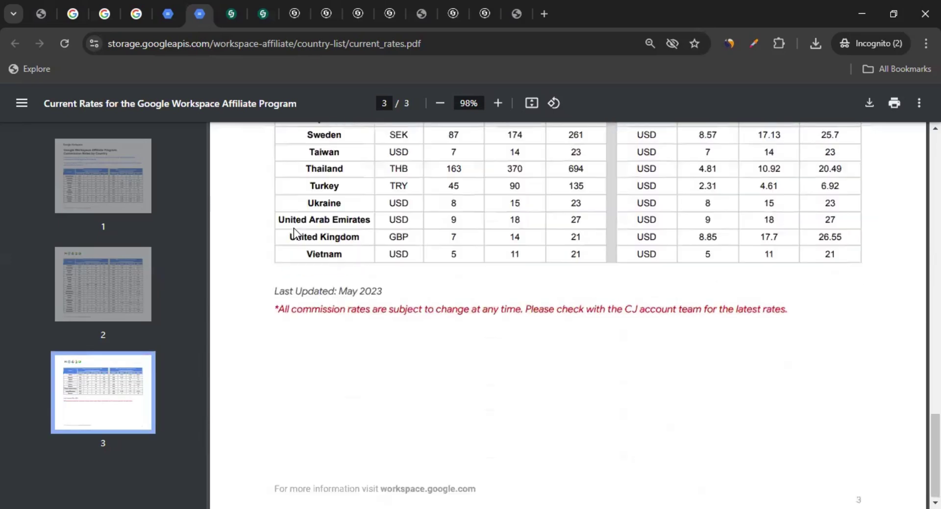
{"action": "scroll", "coordinate": [293, 228], "scroll_direction": "up", "scroll_amount": 15}
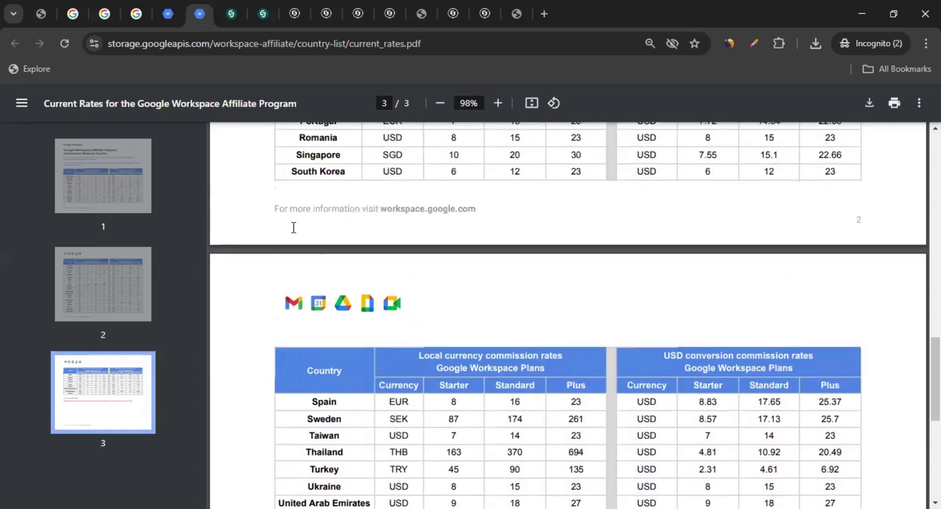
{"action": "scroll", "coordinate": [293, 228], "scroll_direction": "up", "scroll_amount": 6}
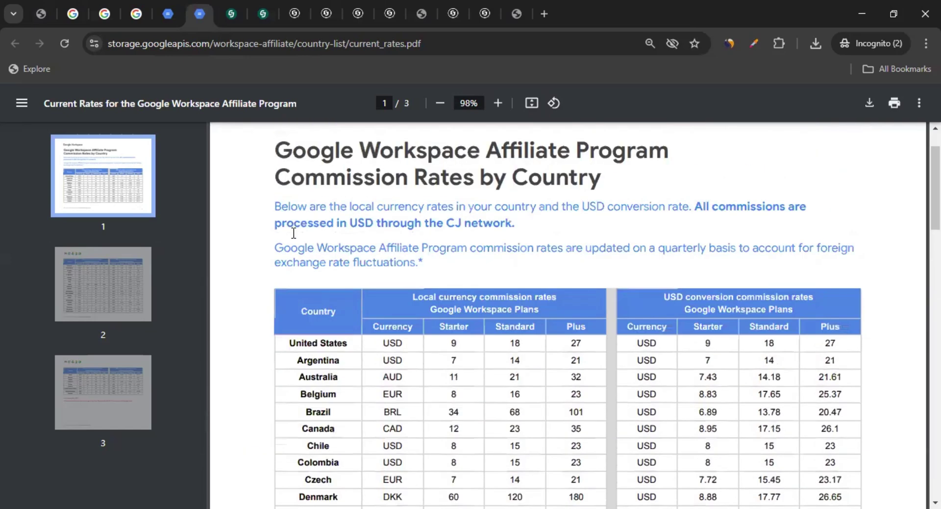
{"action": "scroll", "coordinate": [293, 235], "scroll_direction": "down", "scroll_amount": 4}
{"action": "scroll", "coordinate": [293, 241], "scroll_direction": "down", "scroll_amount": 8}
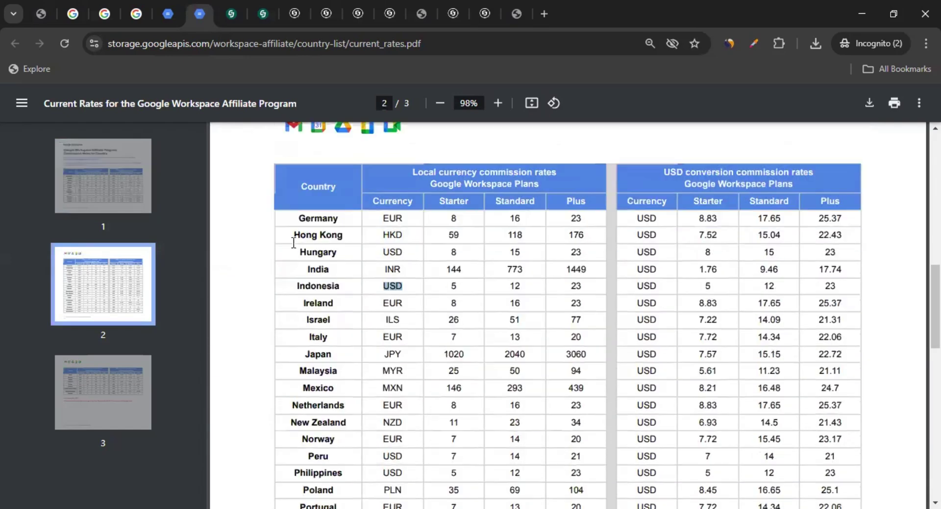
{"action": "left_click", "coordinate": [294, 196]}
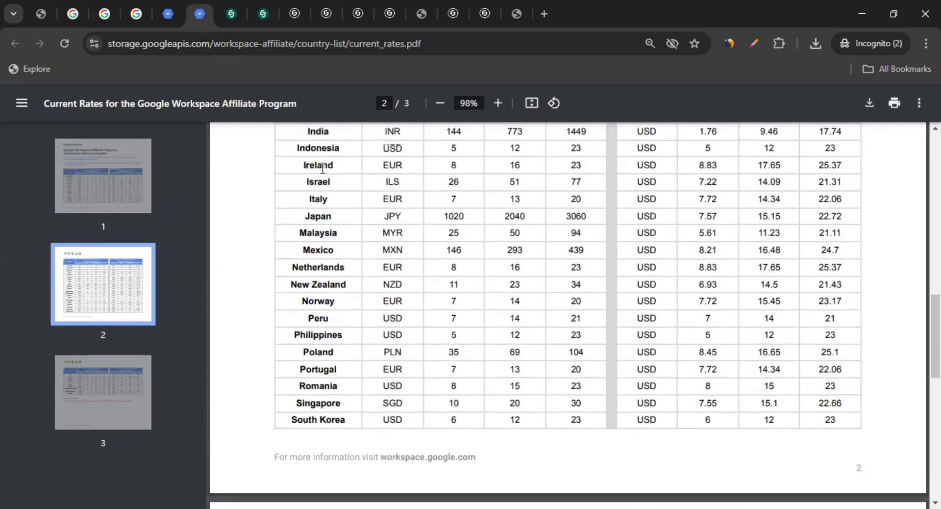
{"action": "double_click", "coordinate": [322, 168]}
{"action": "left_click_drag", "start_coordinate": [318, 219], "coordinate": [343, 220]}
{"action": "scroll", "coordinate": [343, 220], "scroll_direction": "up", "scroll_amount": 8}
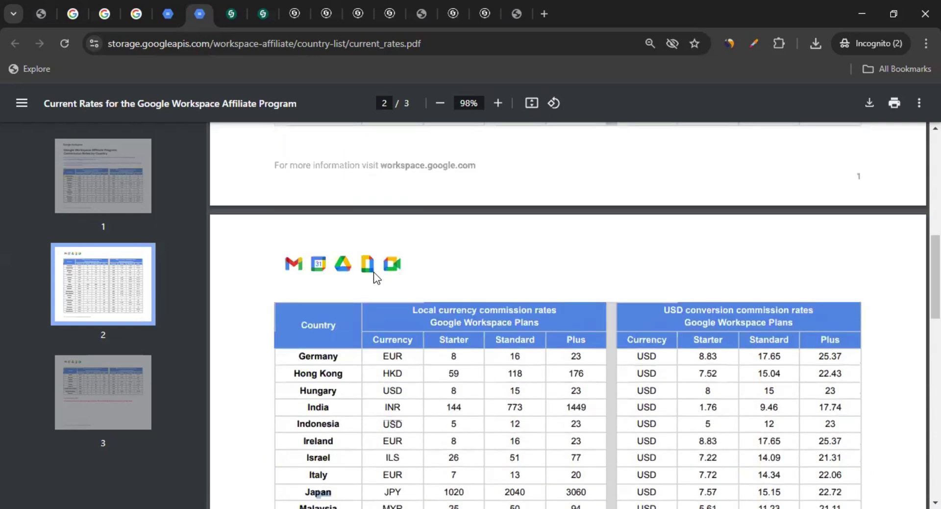
{"action": "scroll", "coordinate": [506, 348], "scroll_direction": "up", "scroll_amount": 3}
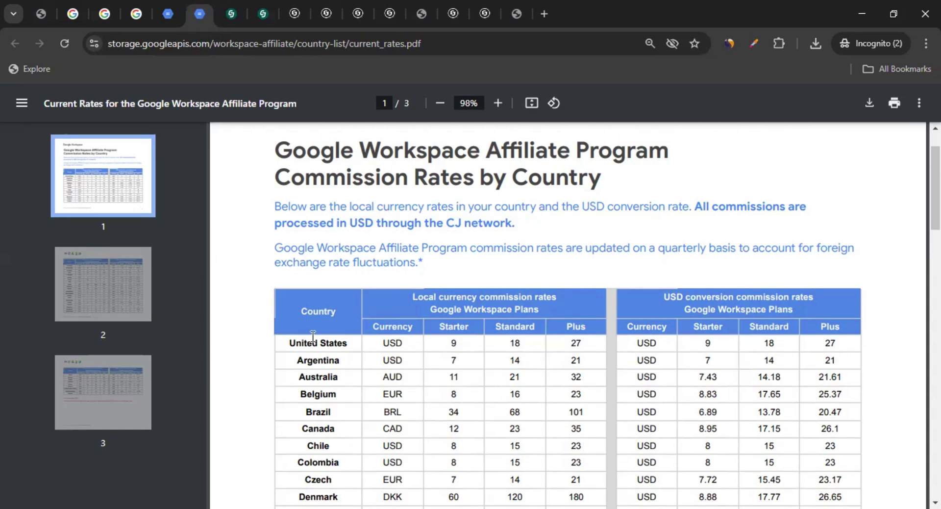
Step: Visit the CJ home page and its join page, and examine the sign-up option for publishers and influencers
{"action": "left_click", "coordinate": [231, 10]}
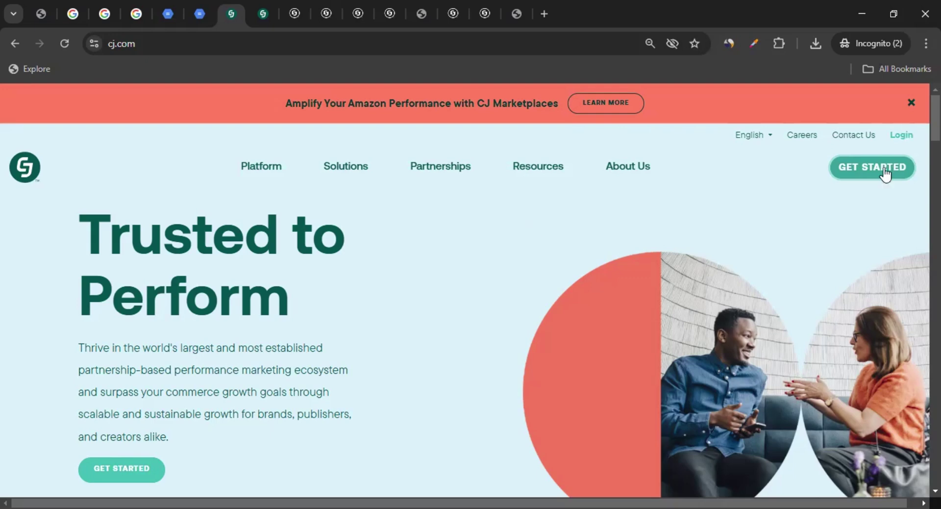
{"action": "left_click", "coordinate": [259, 10]}
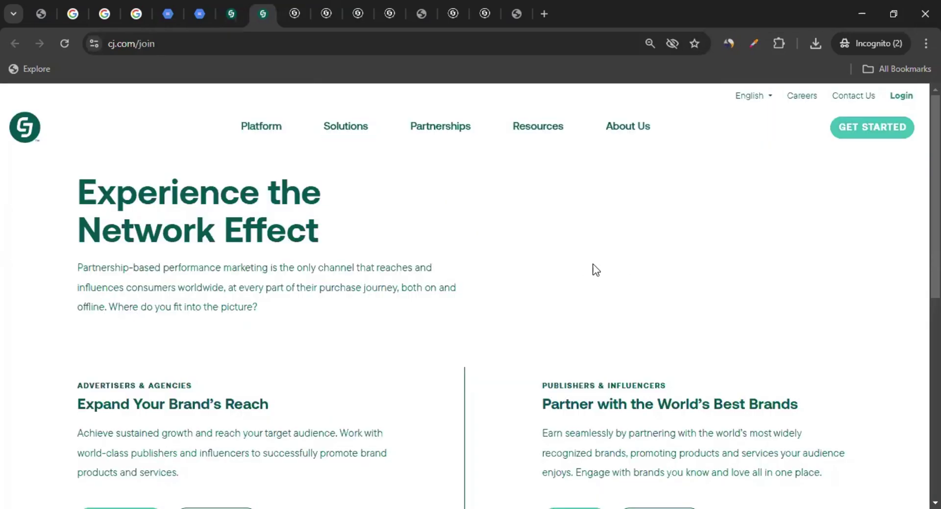
{"action": "scroll", "coordinate": [587, 269], "scroll_direction": "down", "scroll_amount": 3}
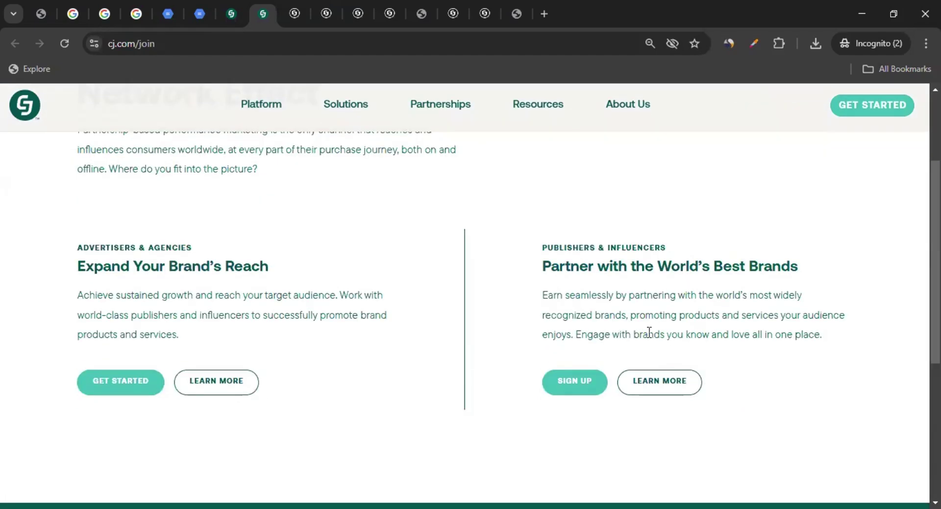
{"action": "left_click_drag", "start_coordinate": [580, 267], "coordinate": [785, 266]}
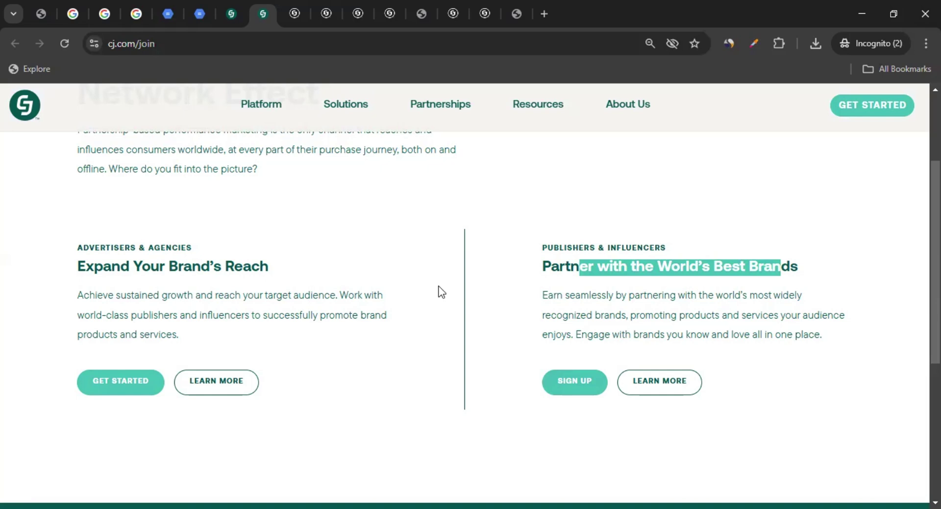
Step: Go from the CJ home page through the login page to the publisher dashboard and open the advertiser directory
{"action": "left_click", "coordinate": [233, 12]}
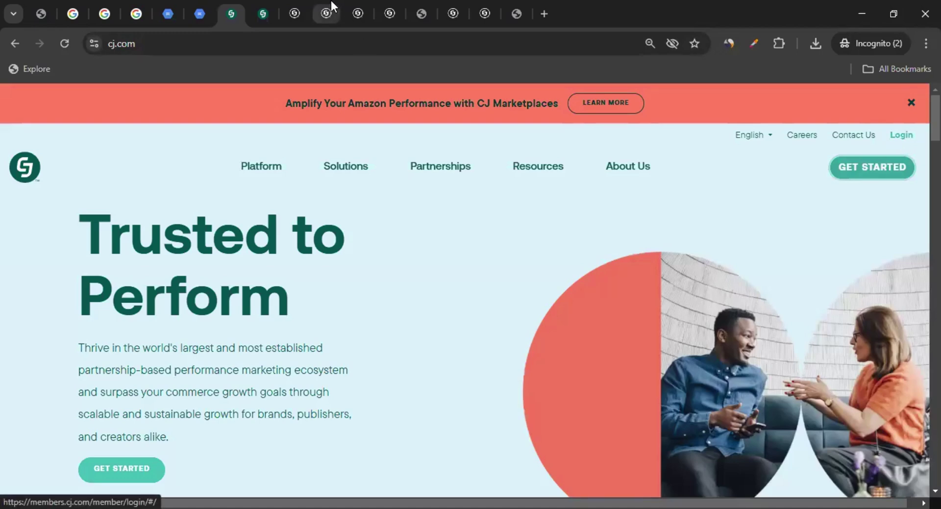
{"action": "left_click", "coordinate": [294, 6]}
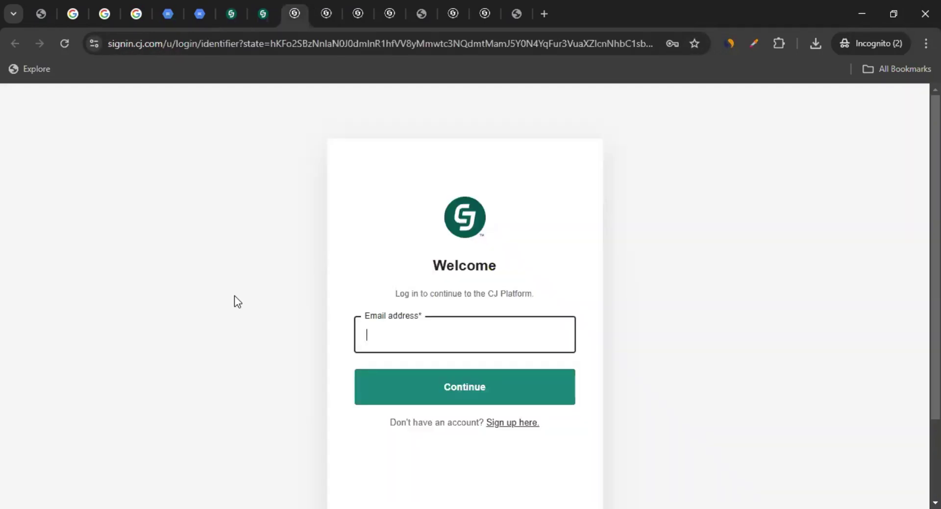
{"action": "left_click", "coordinate": [325, 14]}
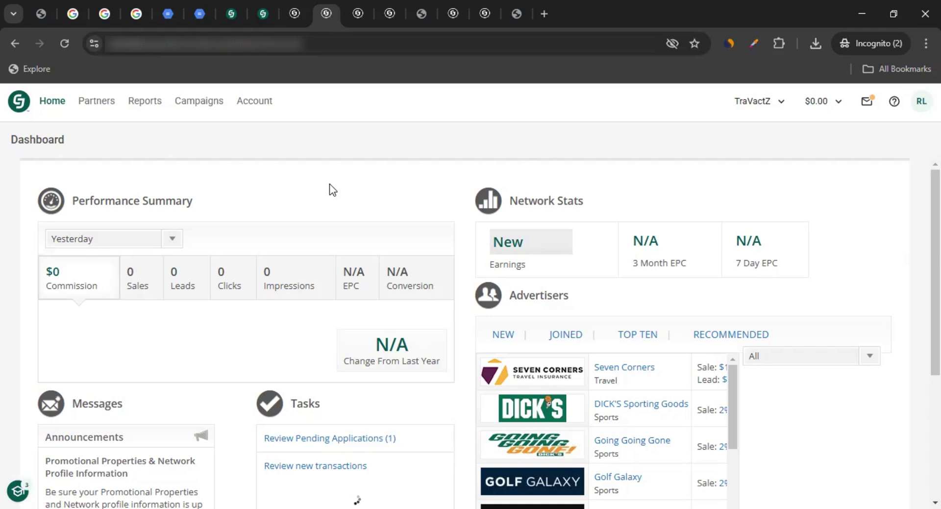
{"action": "left_click", "coordinate": [95, 103]}
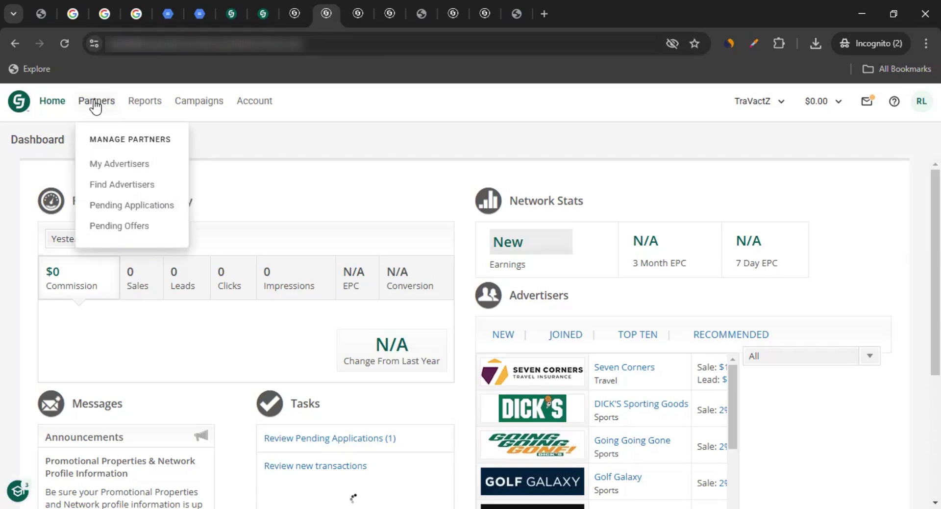
{"action": "left_click", "coordinate": [348, 2]}
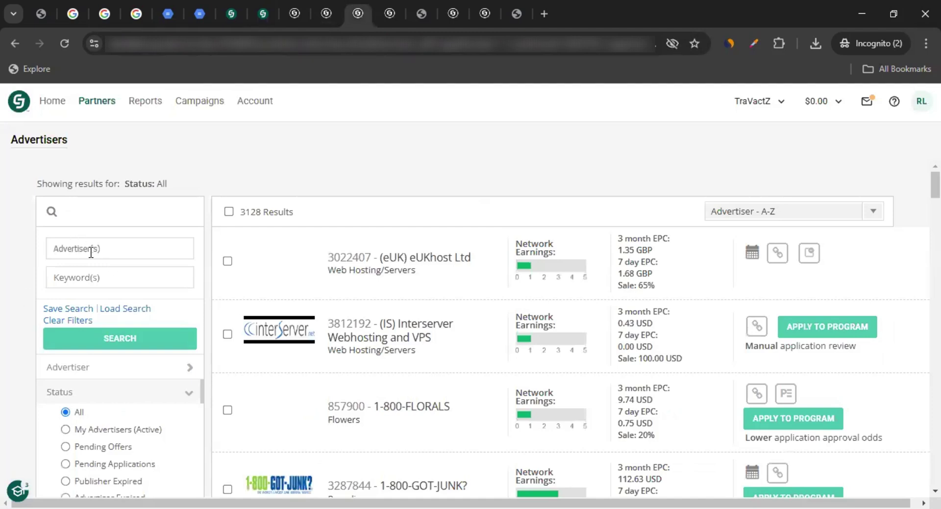
Step: Search the advertisers for "google", choose Google Workspace APAC and filter the results to it
{"action": "left_click", "coordinate": [95, 251]}
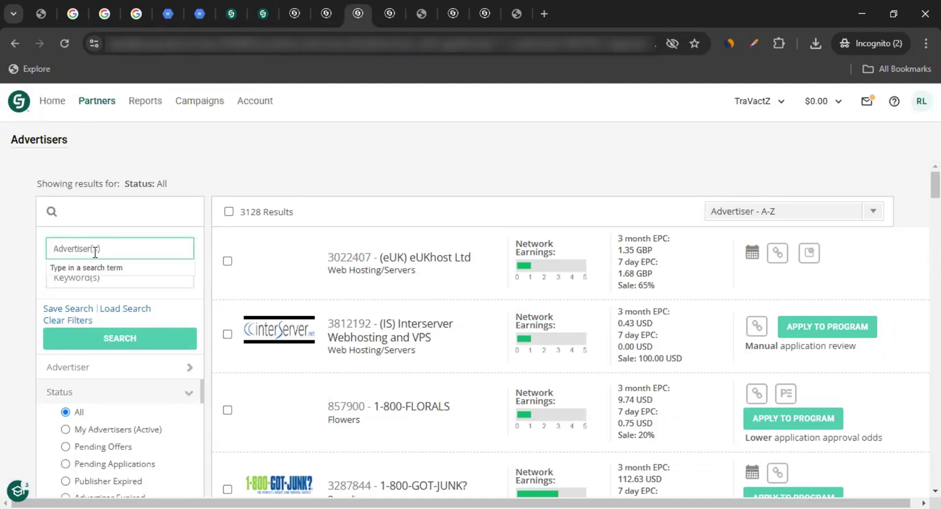
{"action": "type", "text": "google"}
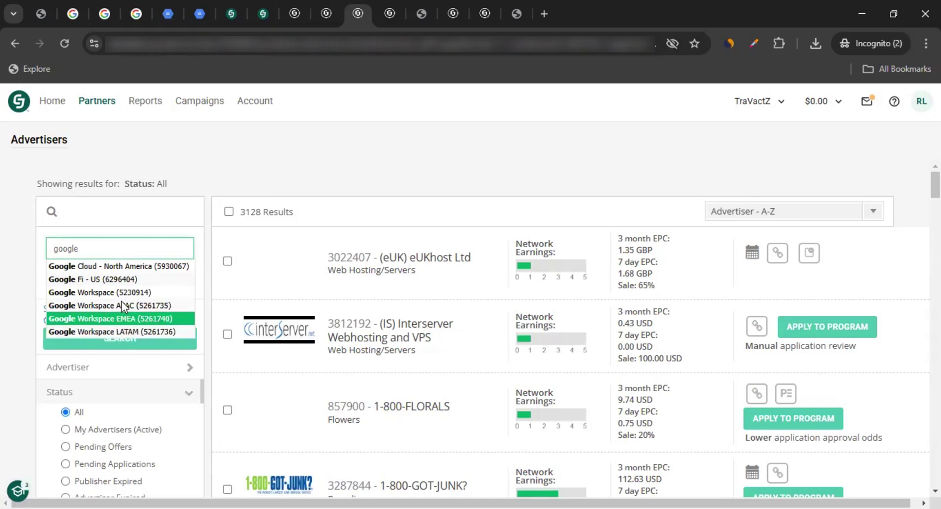
{"action": "left_click", "coordinate": [105, 305]}
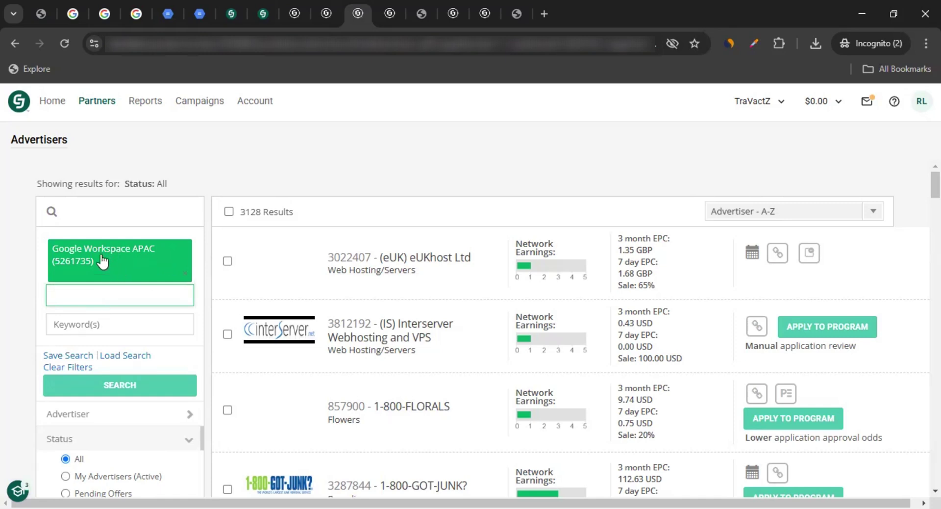
{"action": "left_click", "coordinate": [120, 386]}
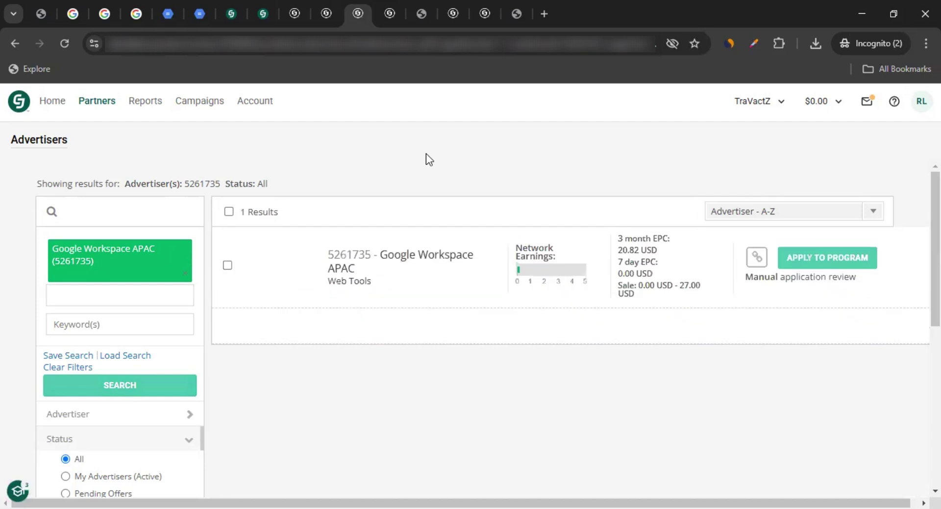
Step: Expand the Google Workspace APAC listing and examine its contact details, serviceable area, supported currencies and program description
{"action": "left_click", "coordinate": [343, 271]}
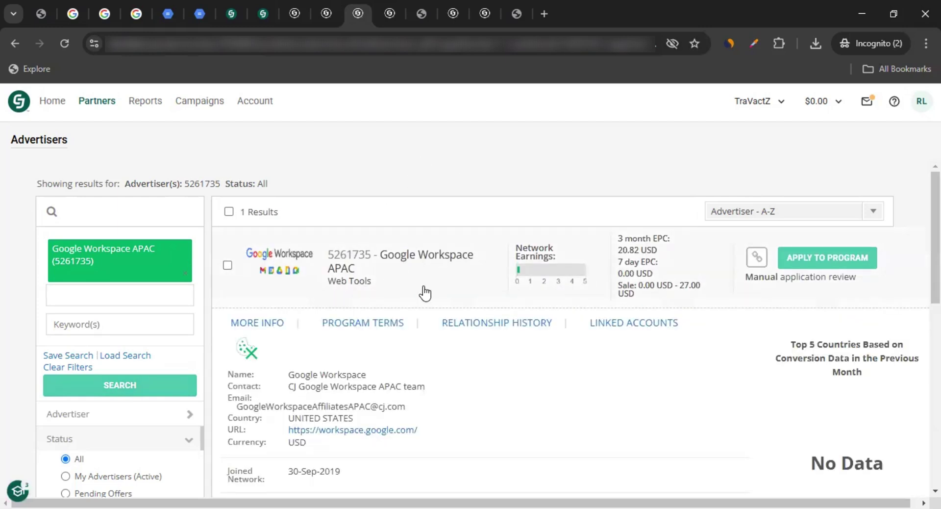
{"action": "scroll", "coordinate": [425, 285], "scroll_direction": "down", "scroll_amount": 1}
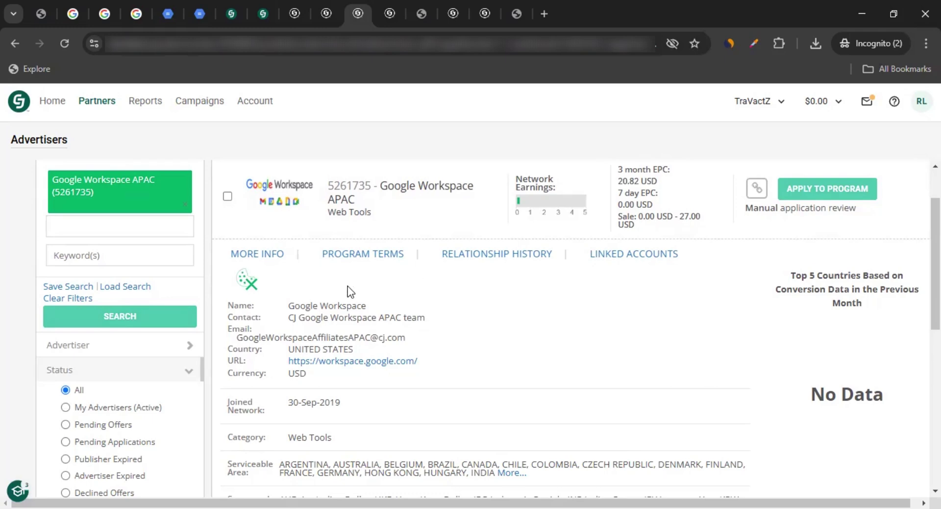
{"action": "scroll", "coordinate": [357, 309], "scroll_direction": "down", "scroll_amount": 1}
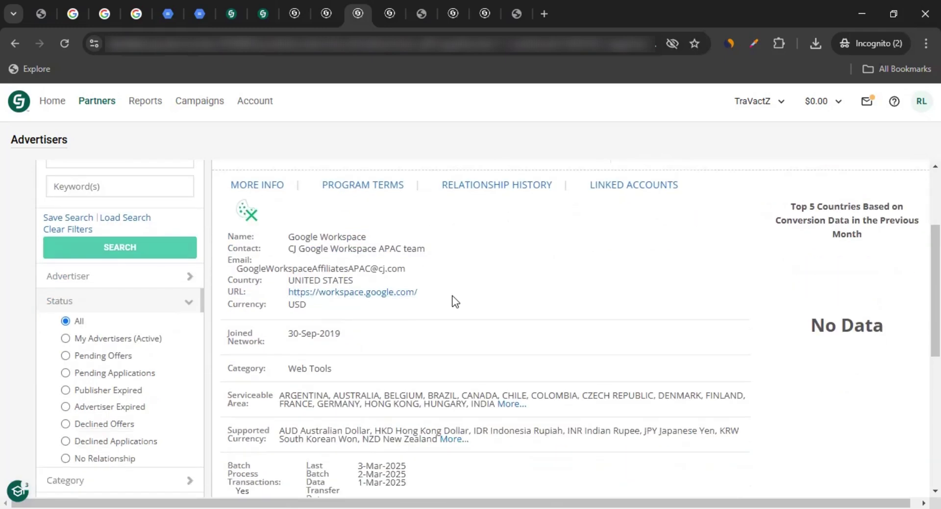
{"action": "scroll", "coordinate": [419, 302], "scroll_direction": "down", "scroll_amount": 2}
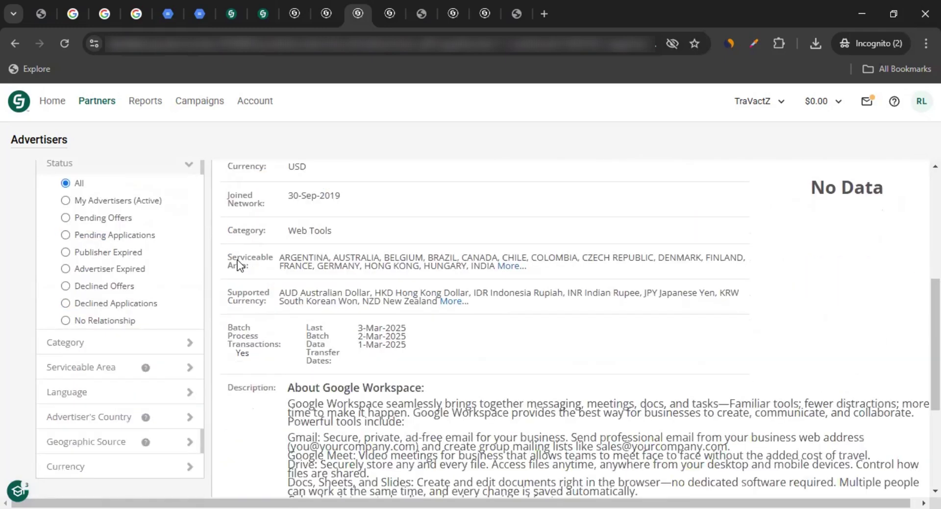
{"action": "left_click_drag", "start_coordinate": [231, 259], "coordinate": [269, 261]}
{"action": "scroll", "coordinate": [239, 259], "scroll_direction": "down", "scroll_amount": 2}
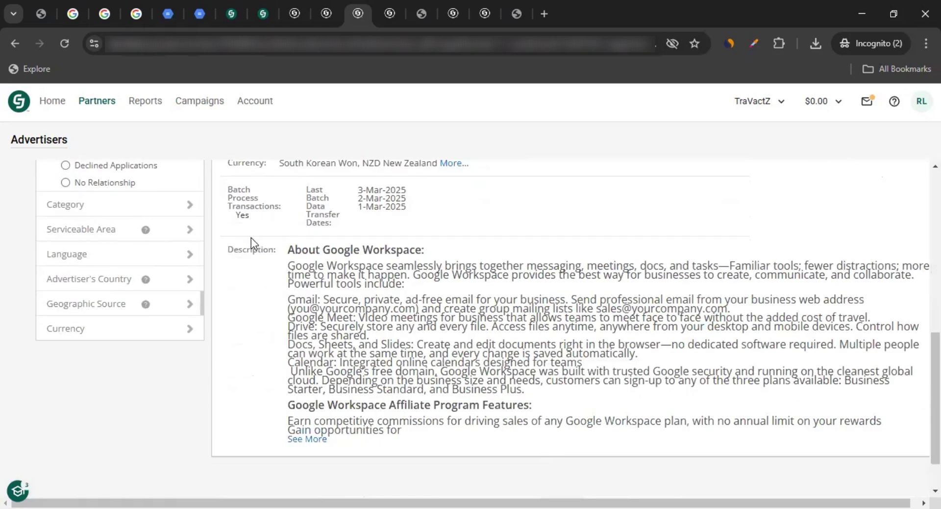
{"action": "scroll", "coordinate": [260, 211], "scroll_direction": "up", "scroll_amount": 1}
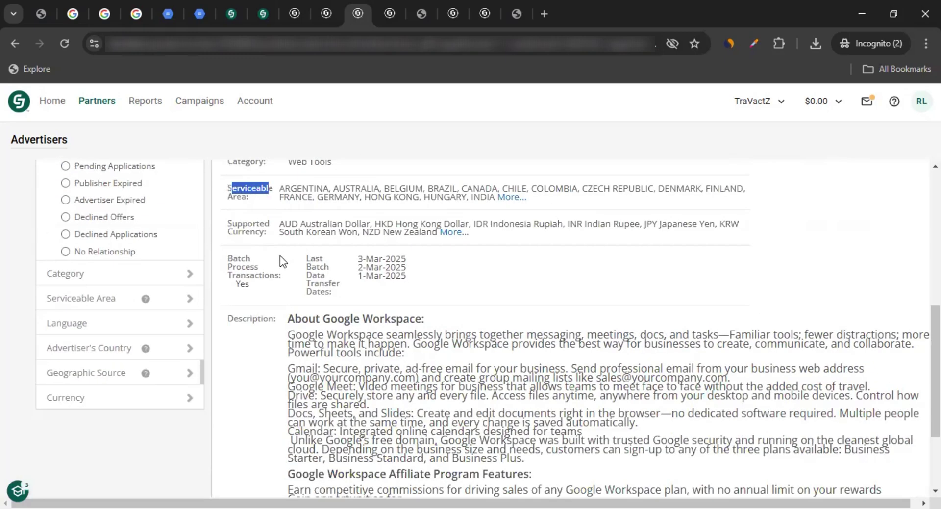
{"action": "scroll", "coordinate": [281, 268], "scroll_direction": "down", "scroll_amount": 1}
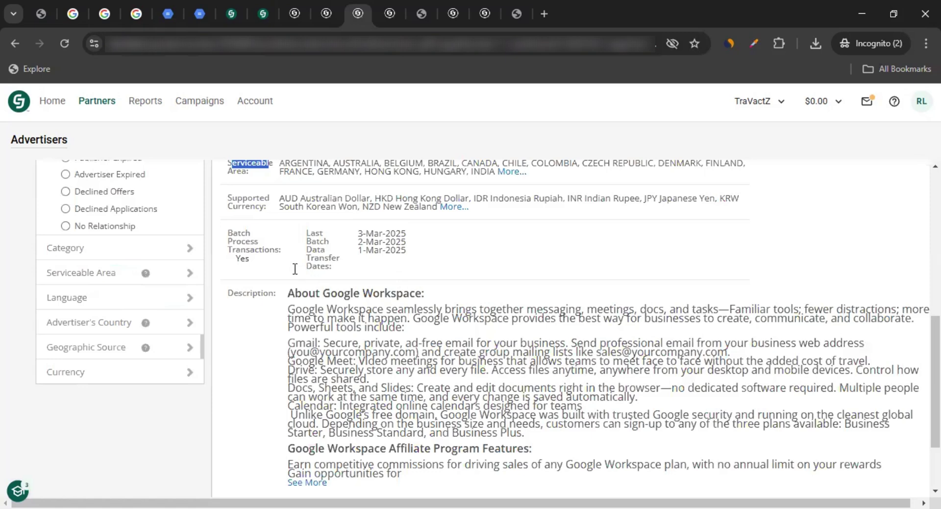
{"action": "scroll", "coordinate": [294, 267], "scroll_direction": "down", "scroll_amount": 1}
{"action": "left_click_drag", "start_coordinate": [296, 266], "coordinate": [464, 381]}
{"action": "scroll", "coordinate": [425, 266], "scroll_direction": "up", "scroll_amount": 5}
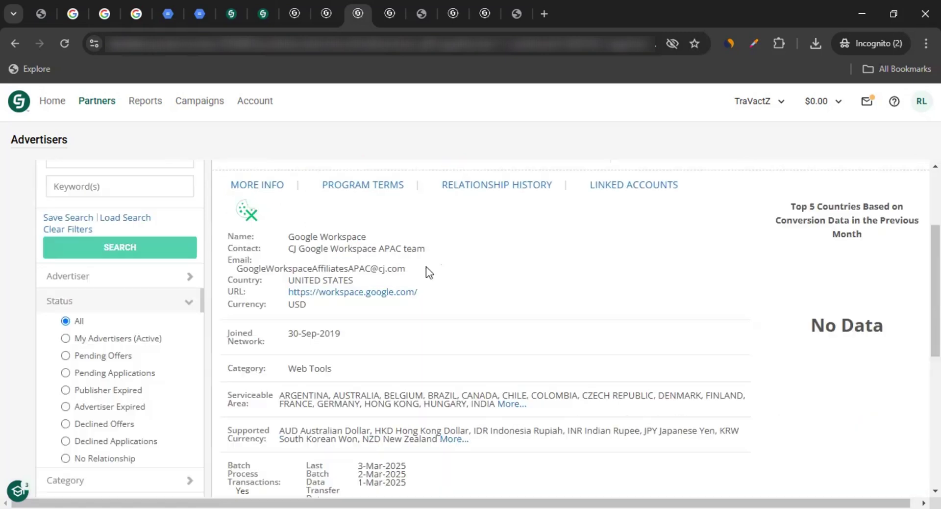
Step: Open the Google Workspace APAC program terms and examine the action and description of the monthly flexible 60-day paid plan
{"action": "left_click", "coordinate": [357, 191]}
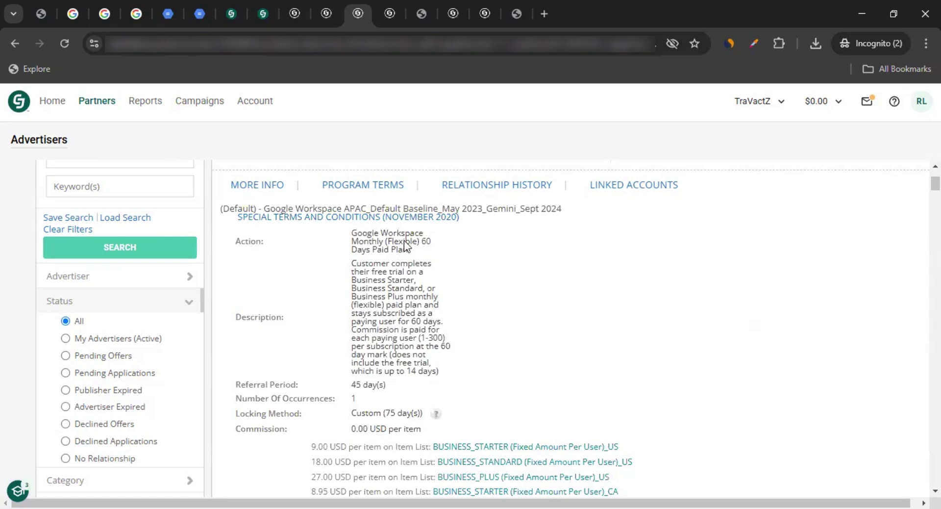
{"action": "left_click_drag", "start_coordinate": [364, 240], "coordinate": [427, 270]}
{"action": "left_click_drag", "start_coordinate": [359, 273], "coordinate": [448, 305]}
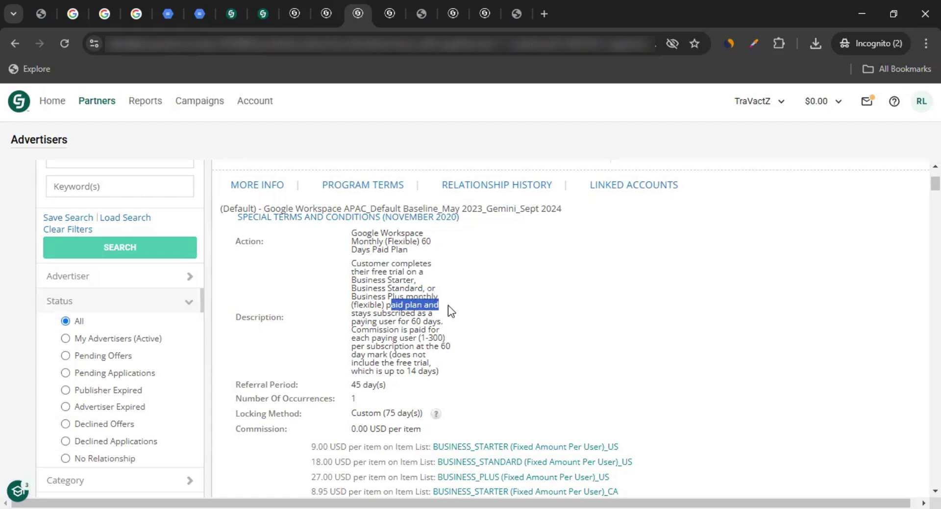
{"action": "left_click_drag", "start_coordinate": [352, 314], "coordinate": [440, 315]}
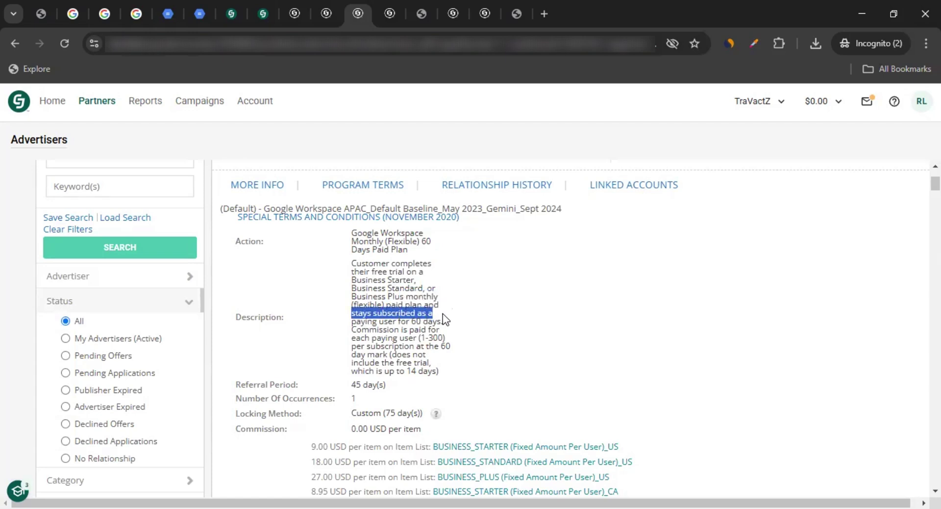
{"action": "left_click_drag", "start_coordinate": [367, 323], "coordinate": [439, 347]}
{"action": "left_click_drag", "start_coordinate": [376, 362], "coordinate": [426, 378]}
{"action": "left_click", "coordinate": [426, 378]}
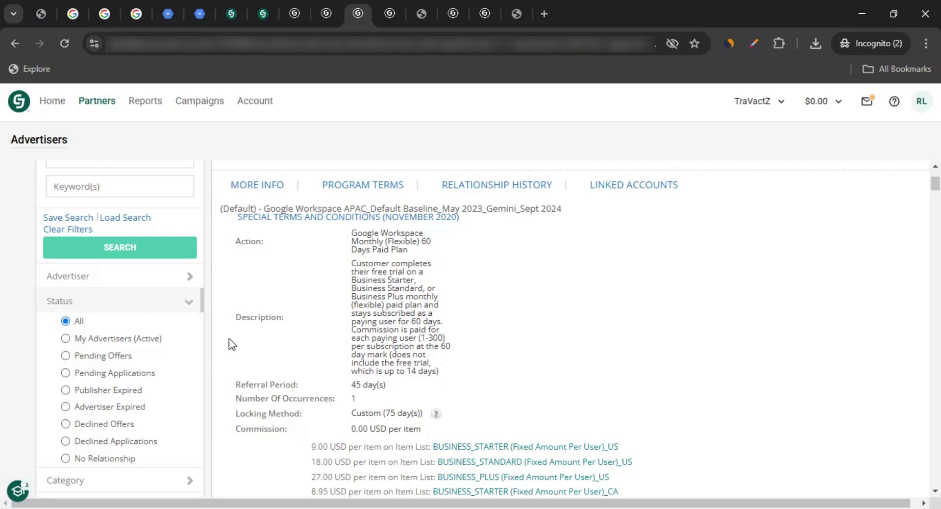
Step: Examine the per-country commissions in the program terms, comparing them with the Google Workspace commission rates PDF
{"action": "scroll", "coordinate": [255, 349], "scroll_direction": "down", "scroll_amount": 4}
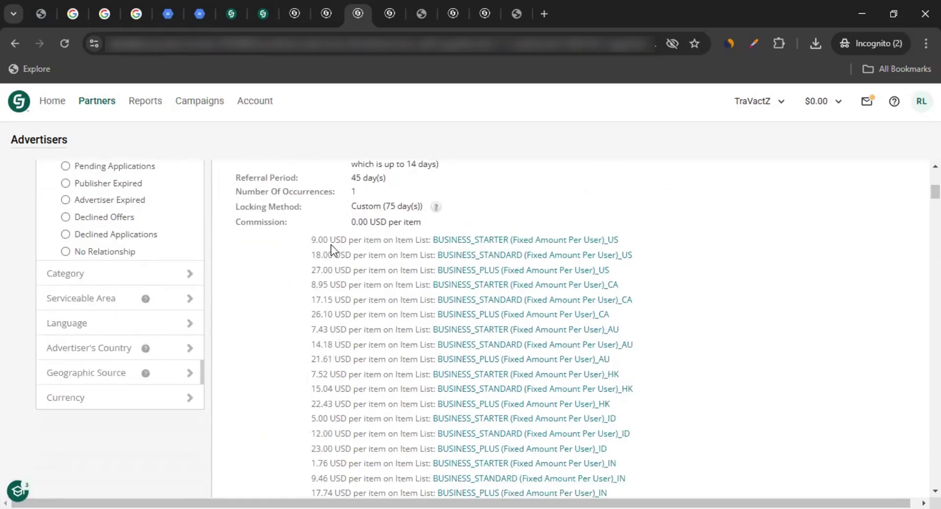
{"action": "left_click", "coordinate": [202, 3]}
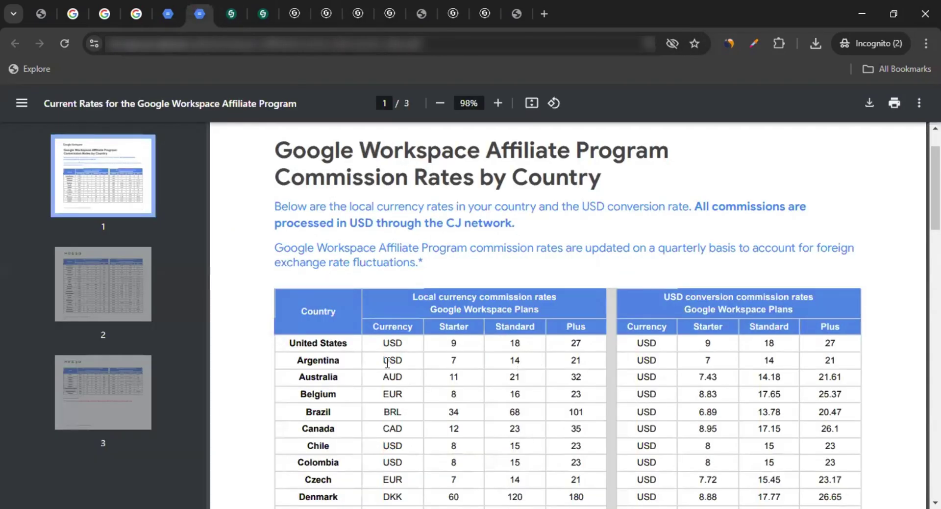
{"action": "left_click", "coordinate": [357, 2]}
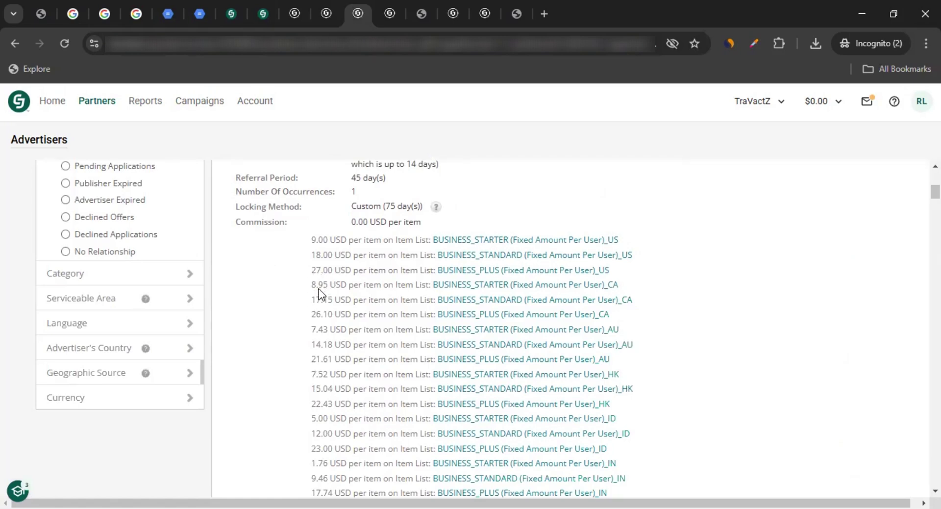
{"action": "scroll", "coordinate": [319, 289], "scroll_direction": "down", "scroll_amount": 1}
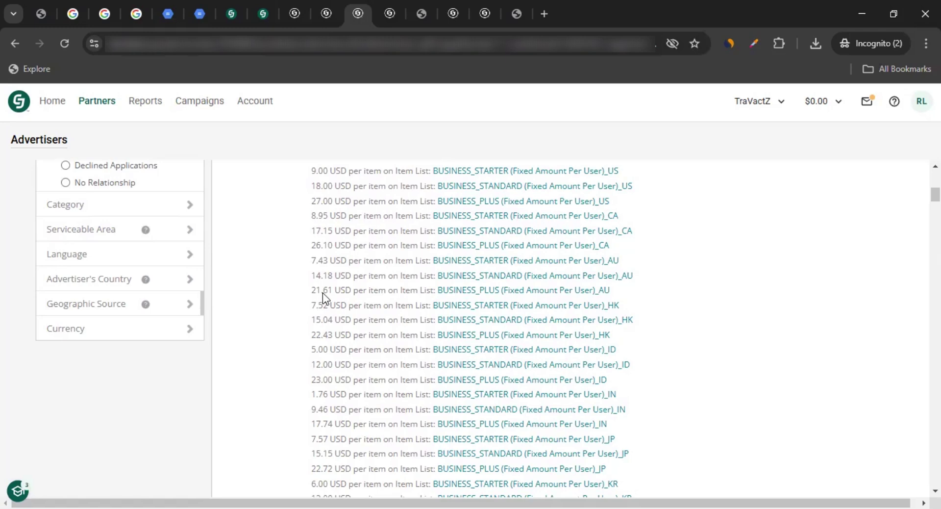
{"action": "scroll", "coordinate": [313, 299], "scroll_direction": "down", "scroll_amount": 20}
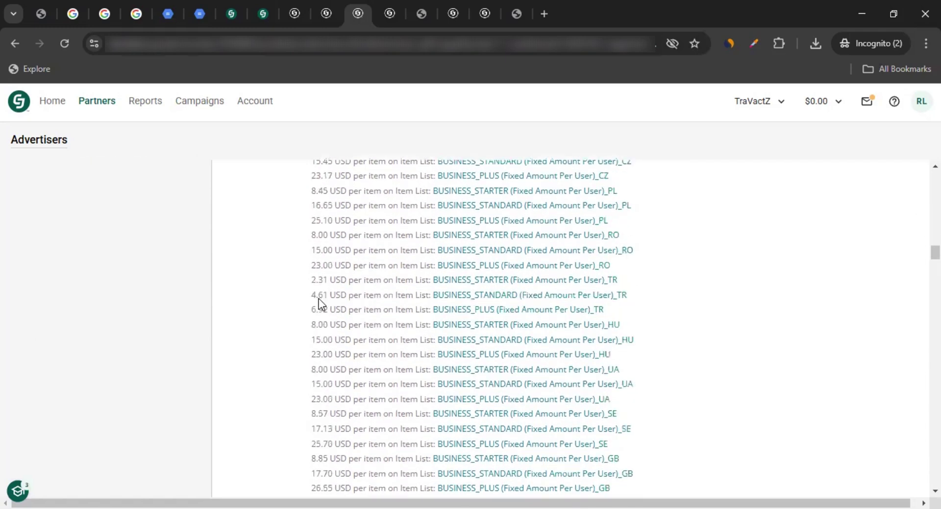
{"action": "scroll", "coordinate": [320, 299], "scroll_direction": "down", "scroll_amount": 5}
{"action": "scroll", "coordinate": [324, 301], "scroll_direction": "down", "scroll_amount": 20}
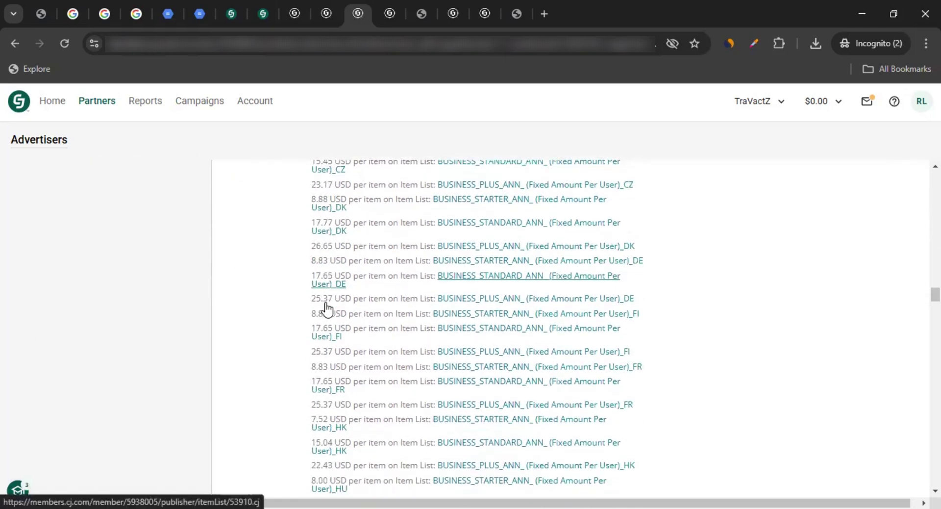
{"action": "scroll", "coordinate": [326, 307], "scroll_direction": "down", "scroll_amount": 20}
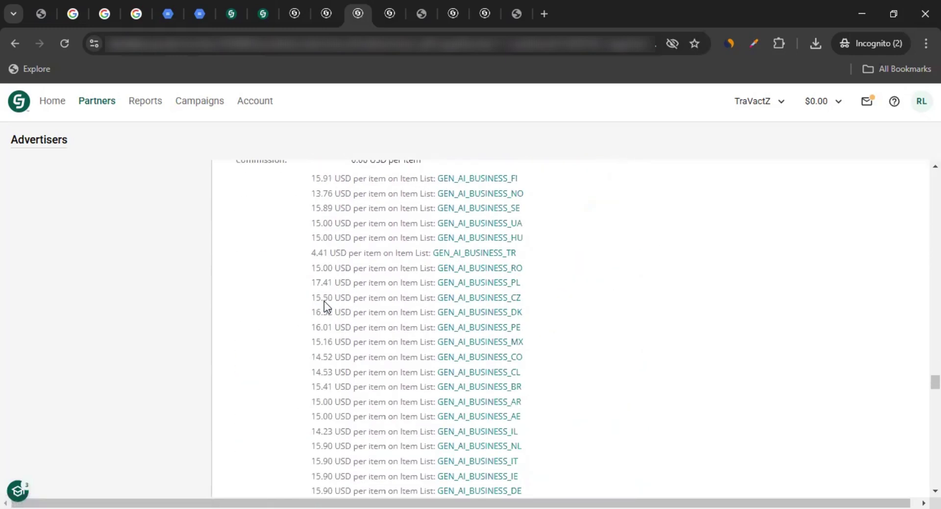
Step: Examine the program policies on search campaigns, prohibited website domain keywords, website content and unacceptable websites
{"action": "scroll", "coordinate": [345, 298], "scroll_direction": "down", "scroll_amount": 8}
{"action": "scroll", "coordinate": [345, 296], "scroll_direction": "up", "scroll_amount": 5}
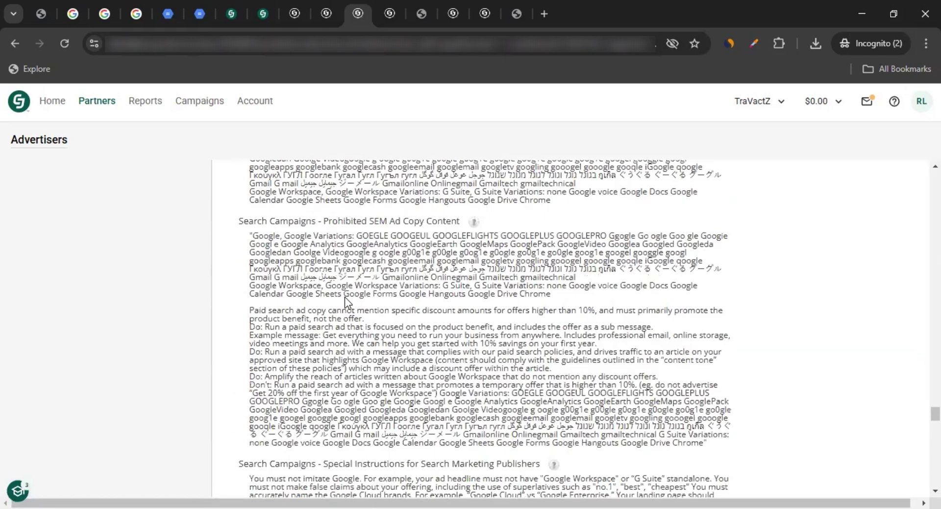
{"action": "scroll", "coordinate": [258, 300], "scroll_direction": "up", "scroll_amount": 3}
{"action": "left_click_drag", "start_coordinate": [254, 293], "coordinate": [261, 318]}
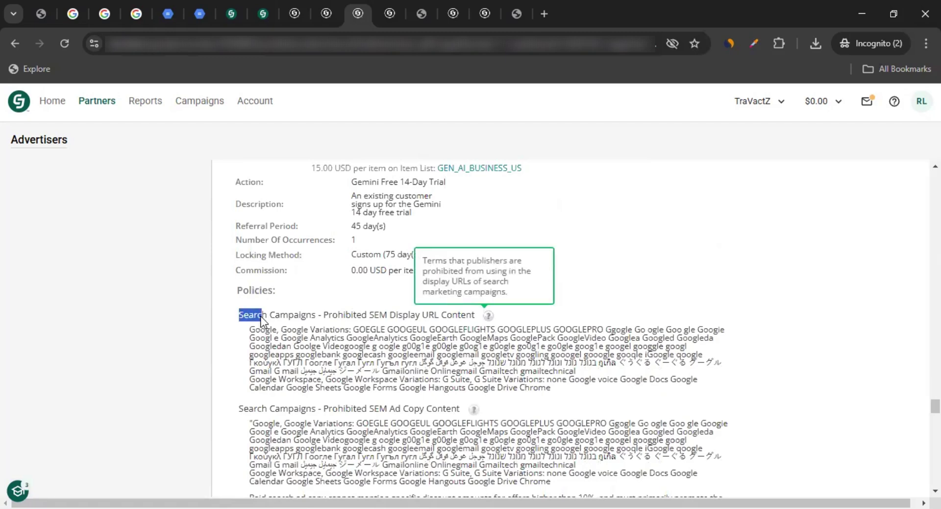
{"action": "left_click", "coordinate": [241, 334]}
{"action": "scroll", "coordinate": [242, 336], "scroll_direction": "down", "scroll_amount": 5}
{"action": "scroll", "coordinate": [241, 333], "scroll_direction": "down", "scroll_amount": 3}
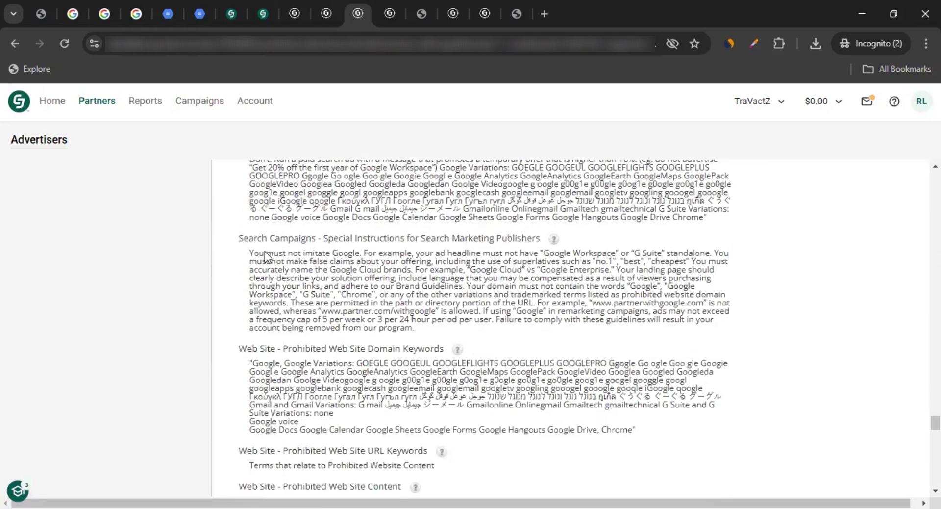
{"action": "scroll", "coordinate": [281, 251], "scroll_direction": "down", "scroll_amount": 3}
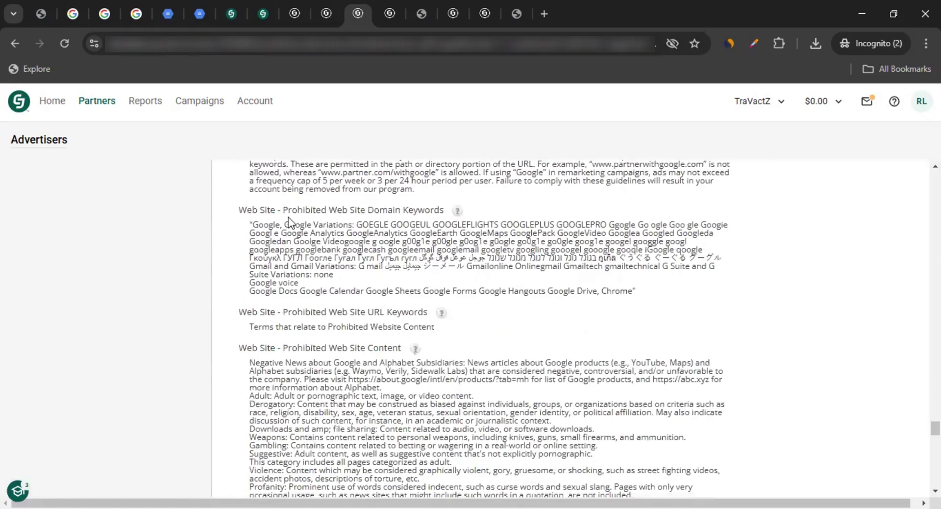
{"action": "left_click_drag", "start_coordinate": [292, 211], "coordinate": [430, 216]}
{"action": "scroll", "coordinate": [301, 251], "scroll_direction": "down", "scroll_amount": 6}
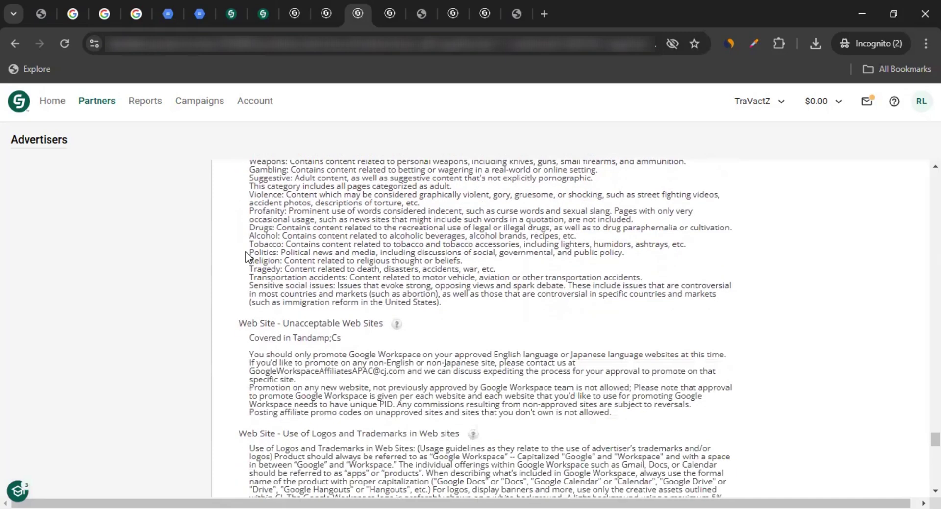
Step: Review the policies on incentivized traffic, email, software, sub-affiliates, social media, coupons and the miscellaneous special instructions
{"action": "scroll", "coordinate": [246, 256], "scroll_direction": "down", "scroll_amount": 5}
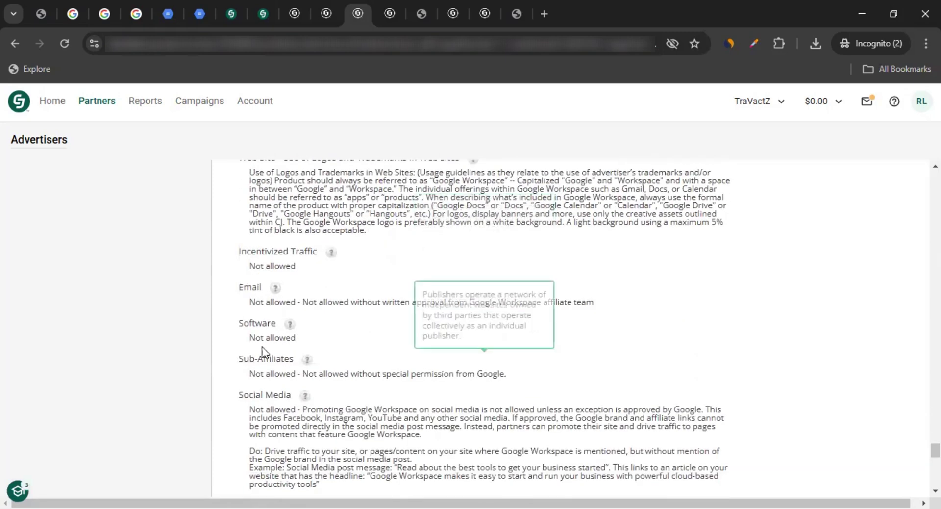
{"action": "left_click_drag", "start_coordinate": [250, 409], "coordinate": [286, 410]}
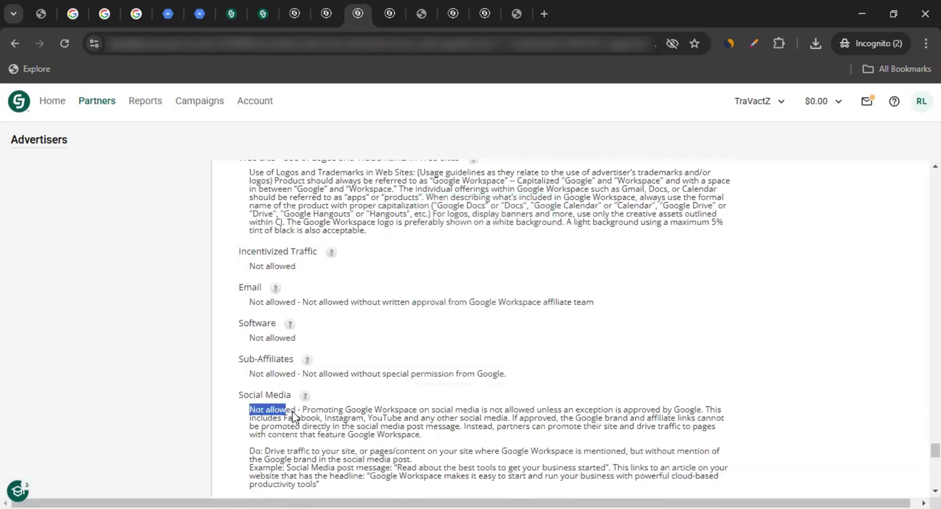
{"action": "scroll", "coordinate": [292, 410], "scroll_direction": "down", "scroll_amount": 1}
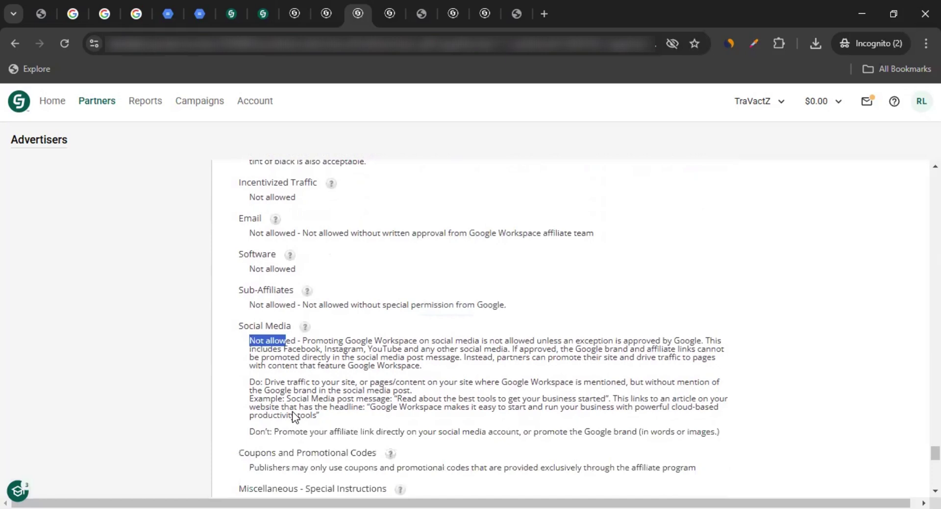
{"action": "left_click", "coordinate": [254, 353]}
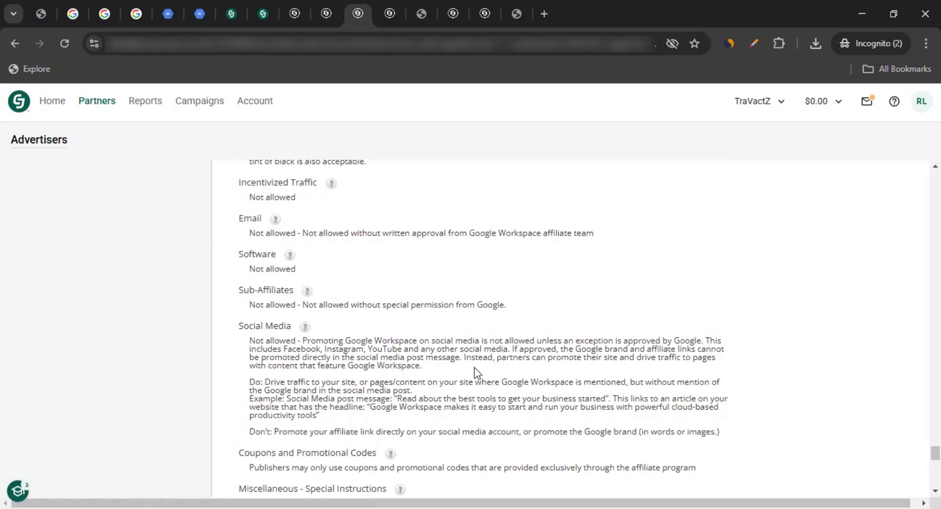
{"action": "scroll", "coordinate": [326, 349], "scroll_direction": "down", "scroll_amount": 3}
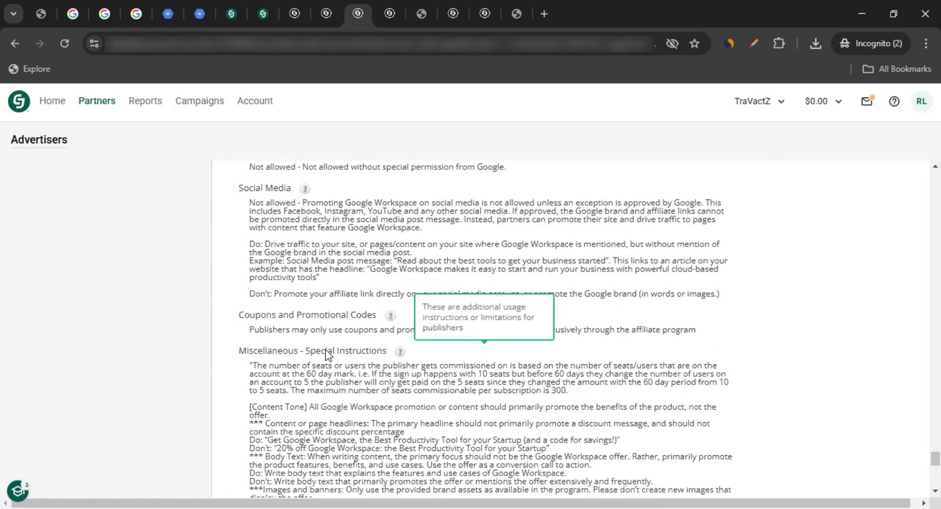
{"action": "scroll", "coordinate": [277, 369], "scroll_direction": "down", "scroll_amount": 8}
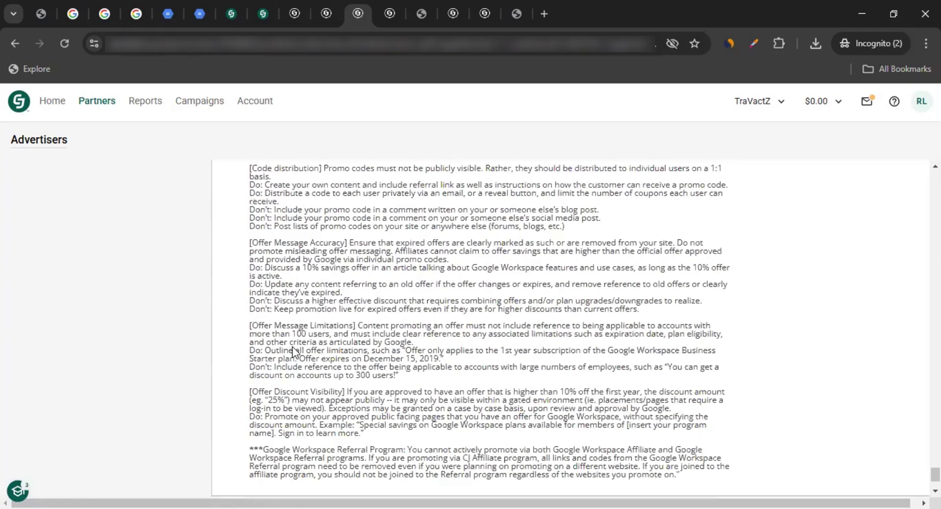
Step: Open the application for the Google Workspace APAC program, and highlight the contact email in the advertiser's general information
{"action": "scroll", "coordinate": [233, 362], "scroll_direction": "up", "scroll_amount": 4}
{"action": "scroll", "coordinate": [233, 361], "scroll_direction": "up", "scroll_amount": 15}
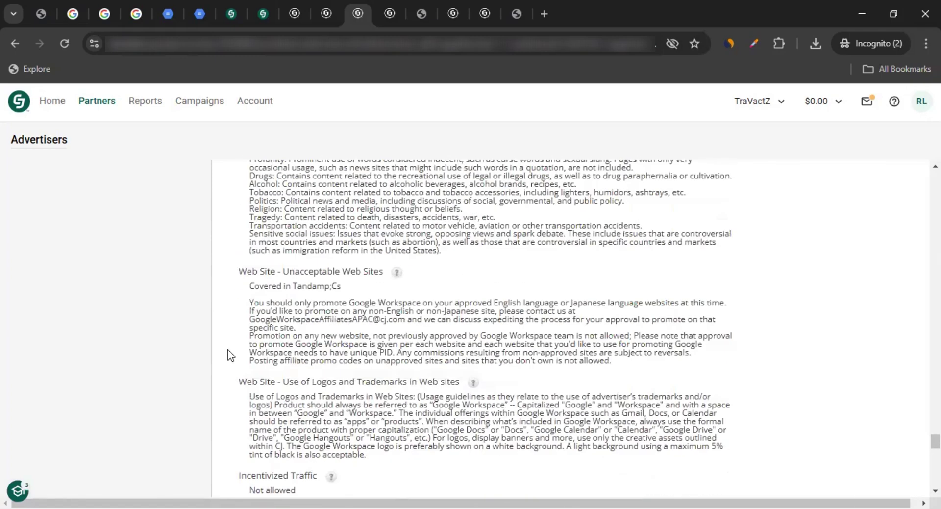
{"action": "scroll", "coordinate": [228, 349], "scroll_direction": "up", "scroll_amount": 15}
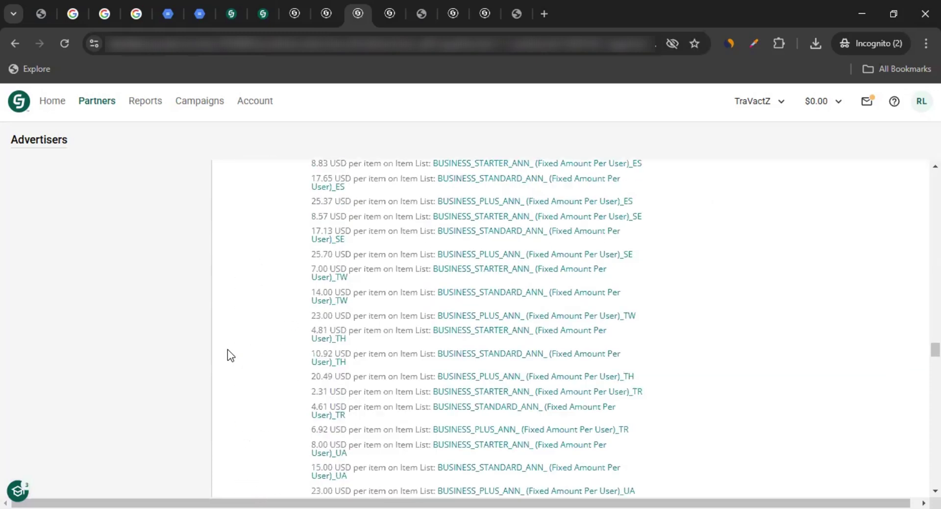
{"action": "scroll", "coordinate": [824, 346], "scroll_direction": "up", "scroll_amount": 20}
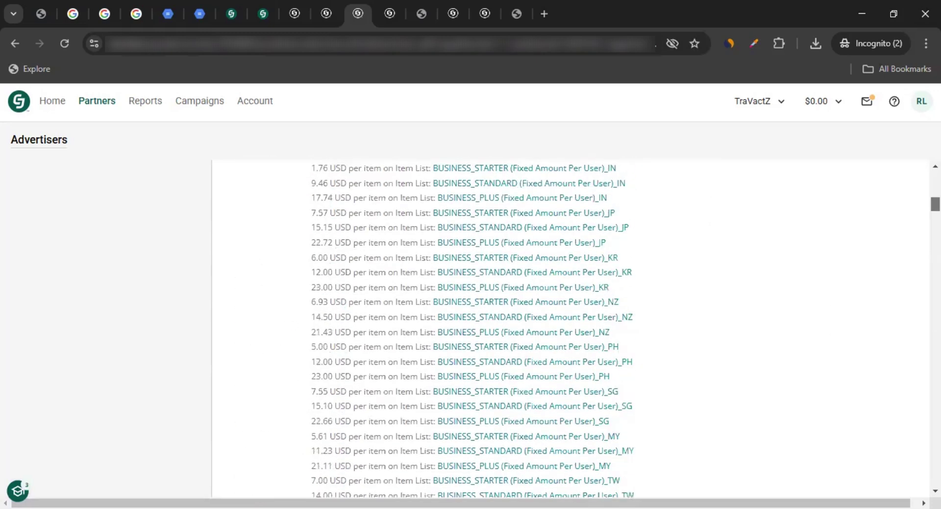
{"action": "left_click", "coordinate": [824, 260]}
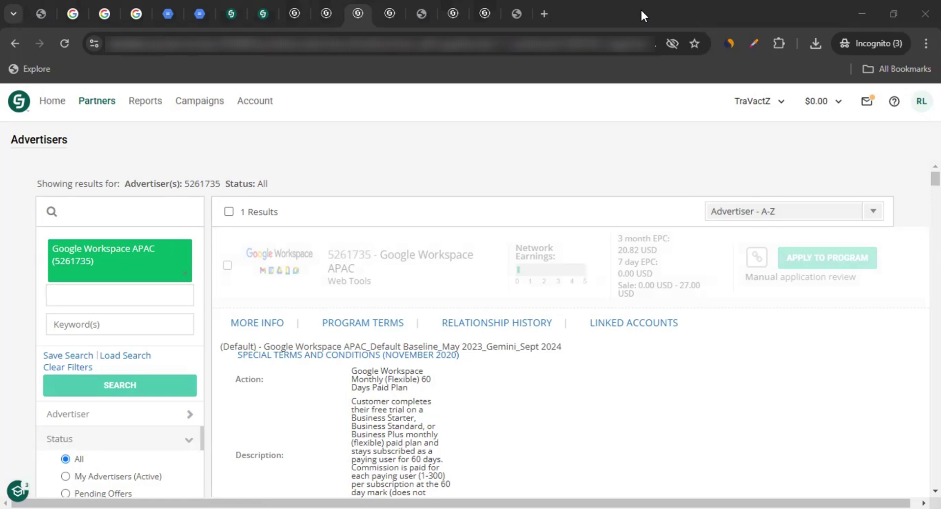
{"action": "left_click", "coordinate": [265, 323]}
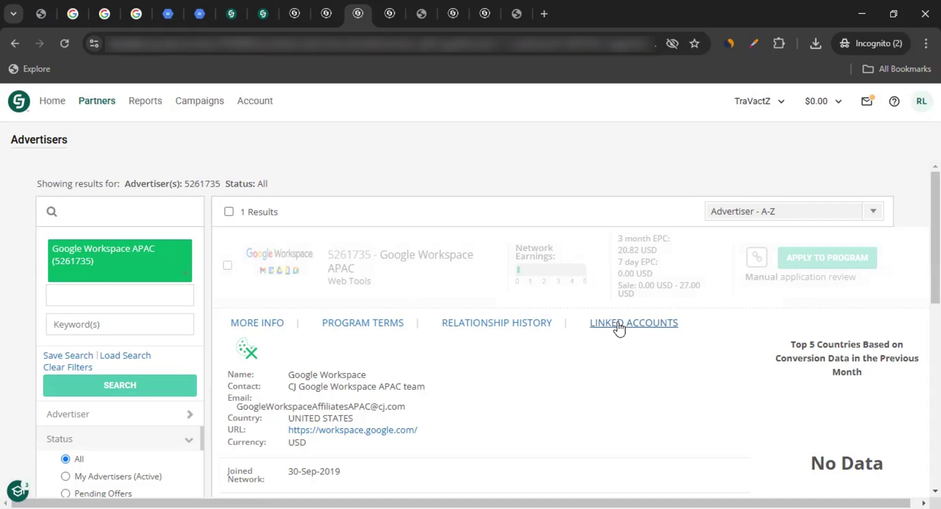
{"action": "left_click_drag", "start_coordinate": [416, 408], "coordinate": [233, 408]}
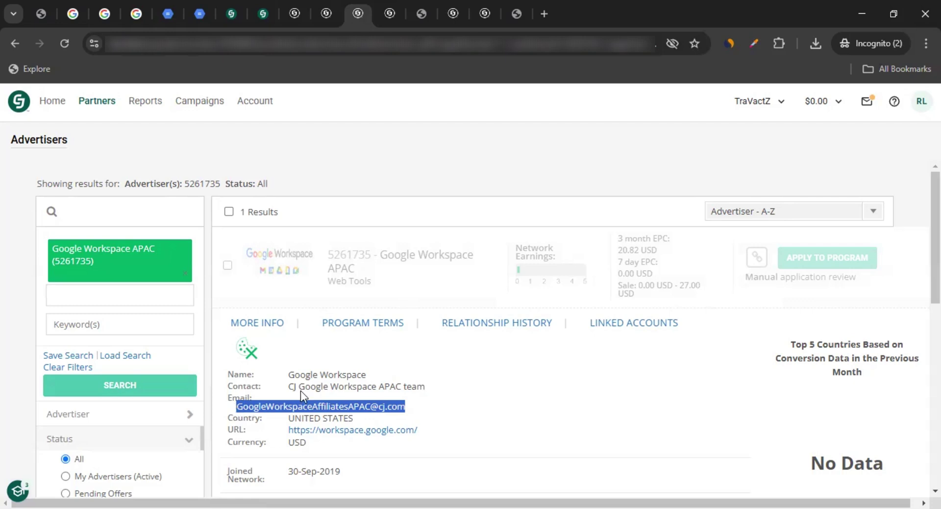
Step: Open the list of the account's own active advertisers and look through its entries
{"action": "mouse_move", "coordinate": [92, 106]}
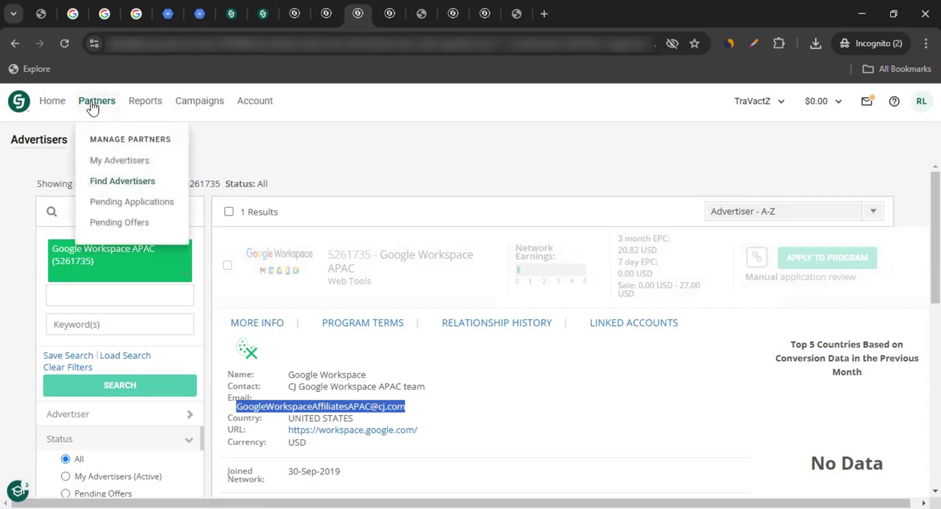
{"action": "left_click", "coordinate": [111, 163]}
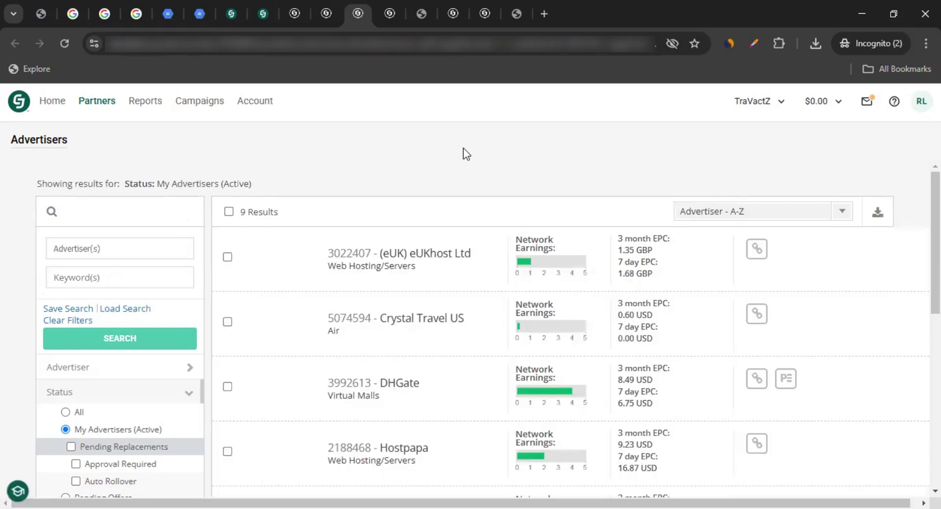
{"action": "scroll", "coordinate": [382, 340], "scroll_direction": "down", "scroll_amount": 2}
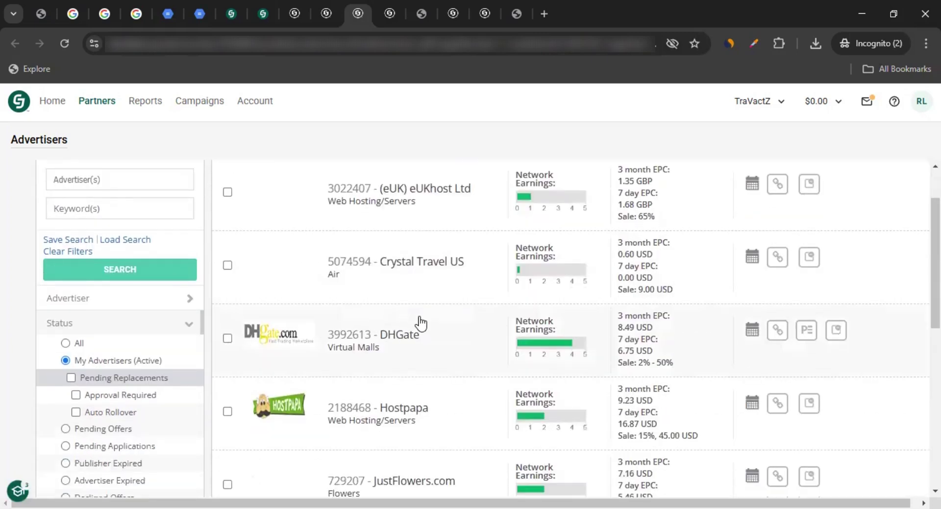
{"action": "scroll", "coordinate": [421, 334], "scroll_direction": "up", "scroll_amount": 2}
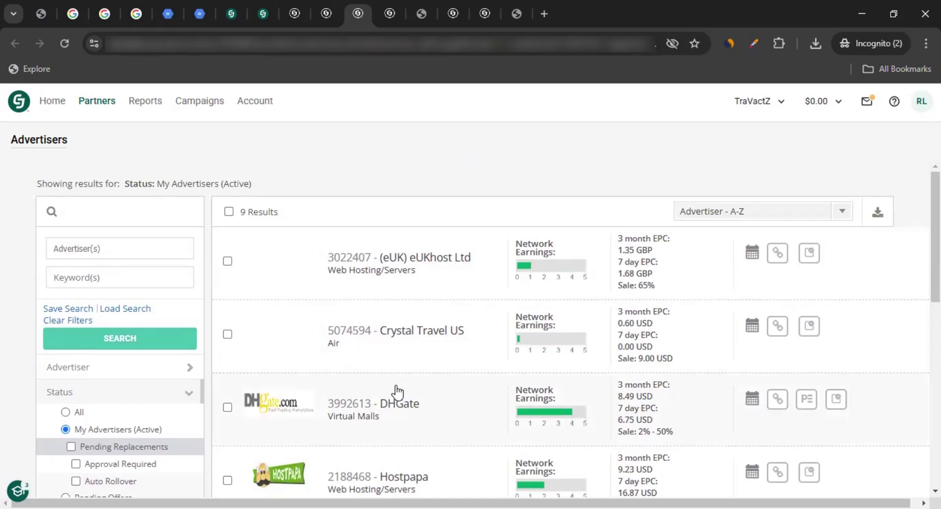
{"action": "scroll", "coordinate": [398, 392], "scroll_direction": "down", "scroll_amount": 5}
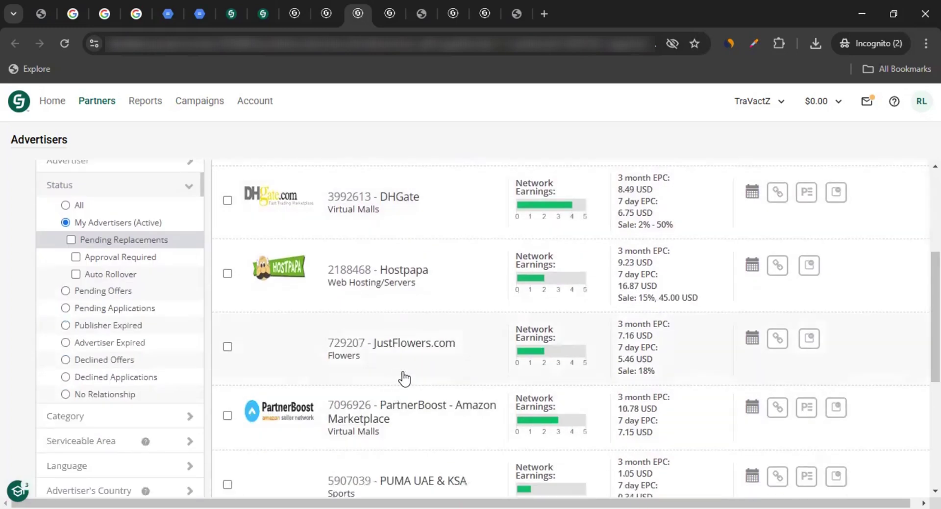
{"action": "scroll", "coordinate": [405, 378], "scroll_direction": "up", "scroll_amount": 5}
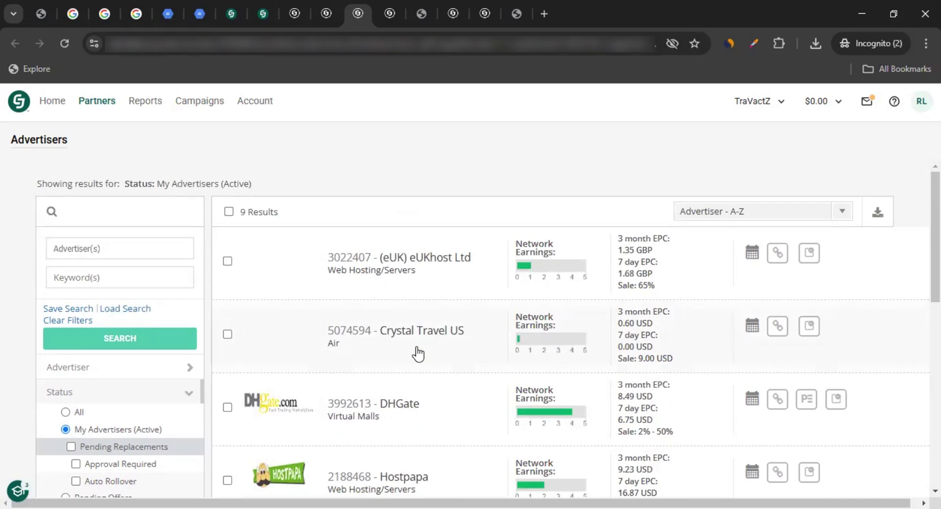
Step: Bring up the already open Google Workspace home page
{"action": "left_click", "coordinate": [135, 12]}
{"action": "left_click", "coordinate": [110, 12]}
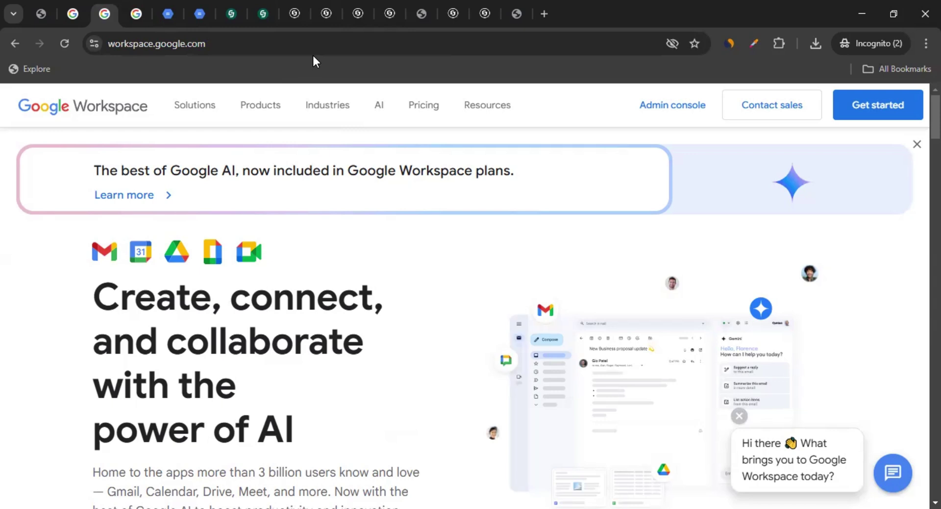
Step: Switch to the Links & Products page in CJ Affiliate, and choose JustFlowers.com as the advertiser to filter the links by
{"action": "left_click", "coordinate": [357, 10]}
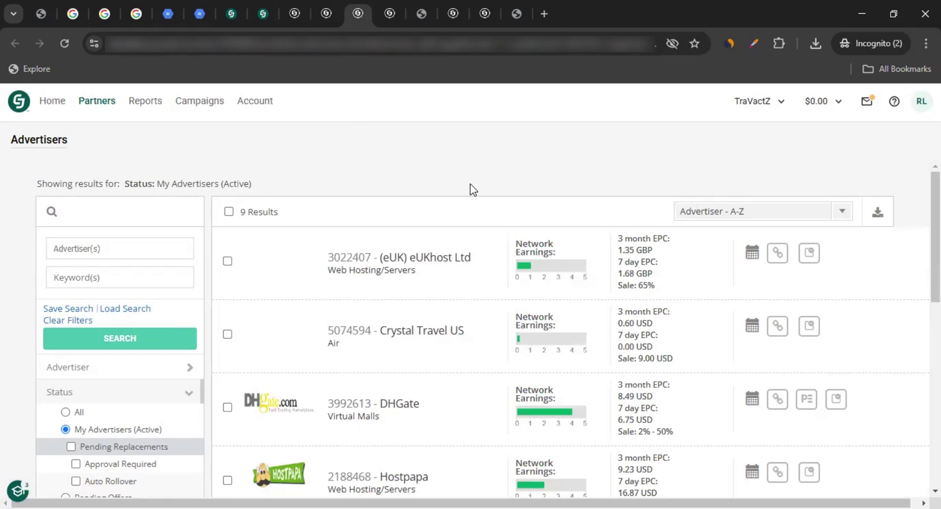
{"action": "mouse_move", "coordinate": [200, 106]}
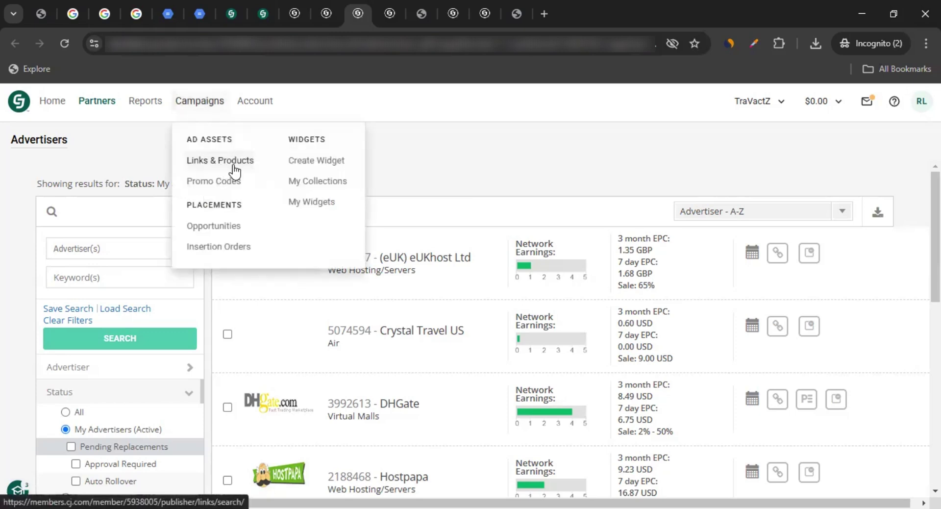
{"action": "left_click", "coordinate": [388, 15]}
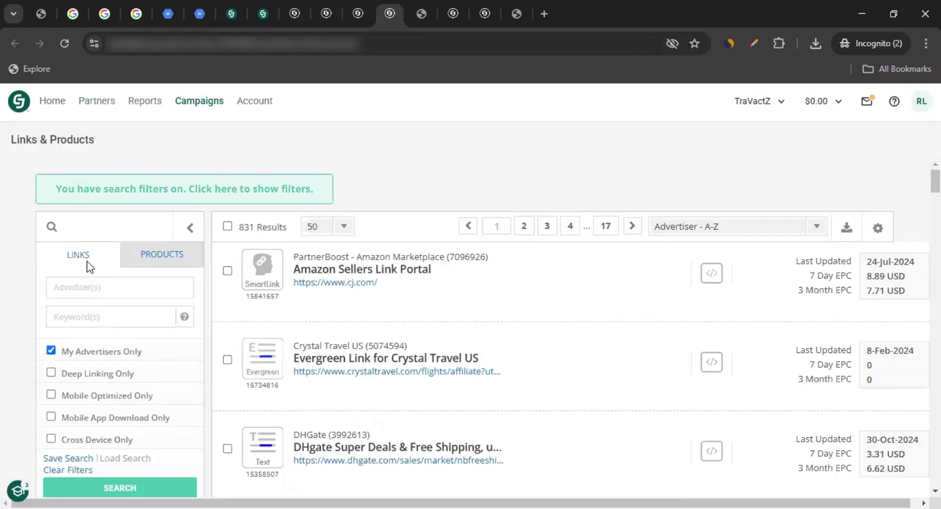
{"action": "left_click", "coordinate": [85, 288]}
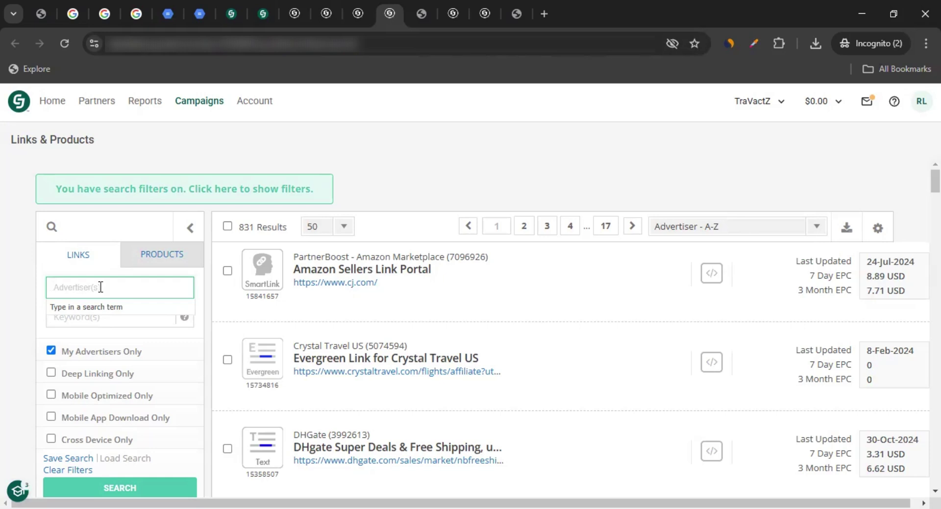
{"action": "type", "text": "just"}
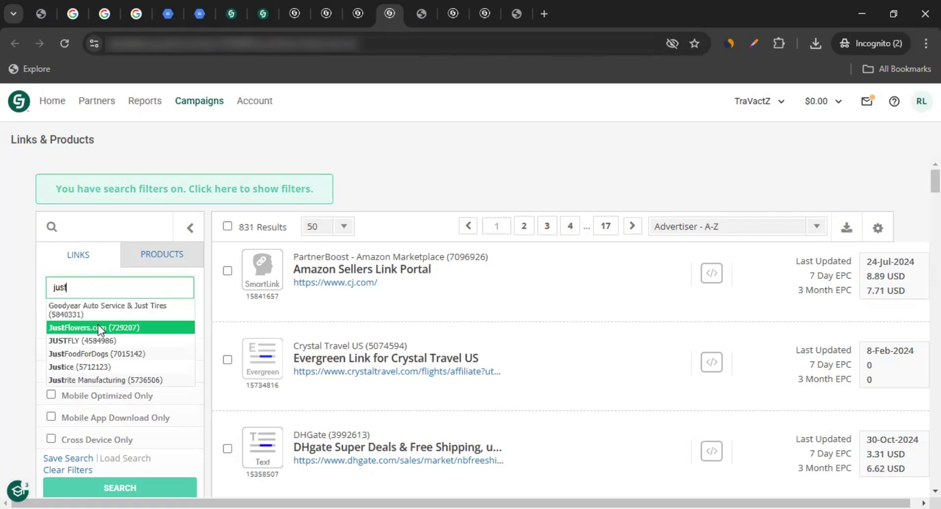
{"action": "left_click", "coordinate": [98, 327]}
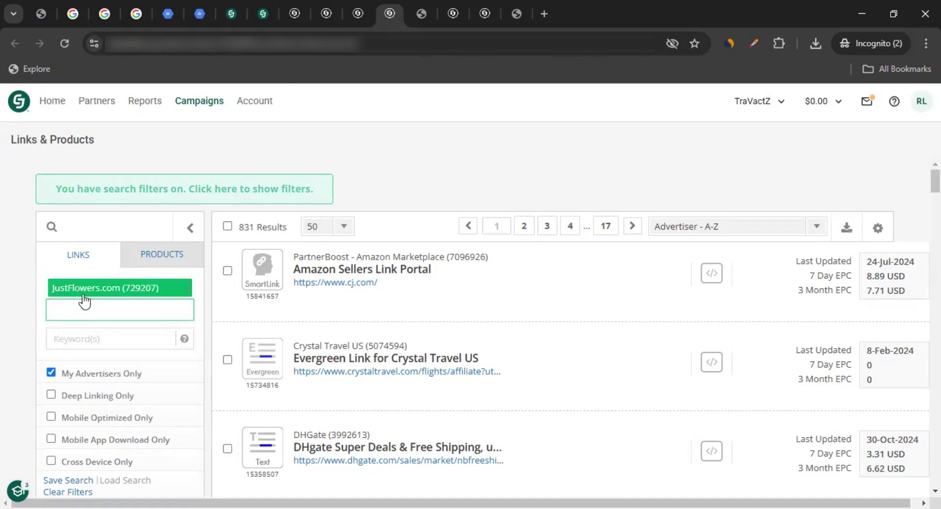
Step: Limit the JustFlowers.com link search to the Banner link type, run the search and skim the listed banners
{"action": "scroll", "coordinate": [84, 383], "scroll_direction": "down", "scroll_amount": 4}
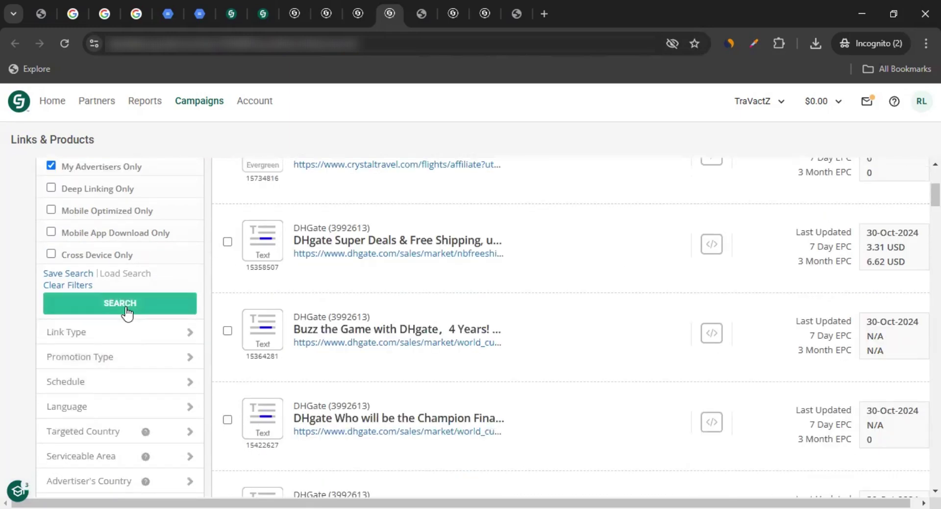
{"action": "left_click", "coordinate": [69, 337]}
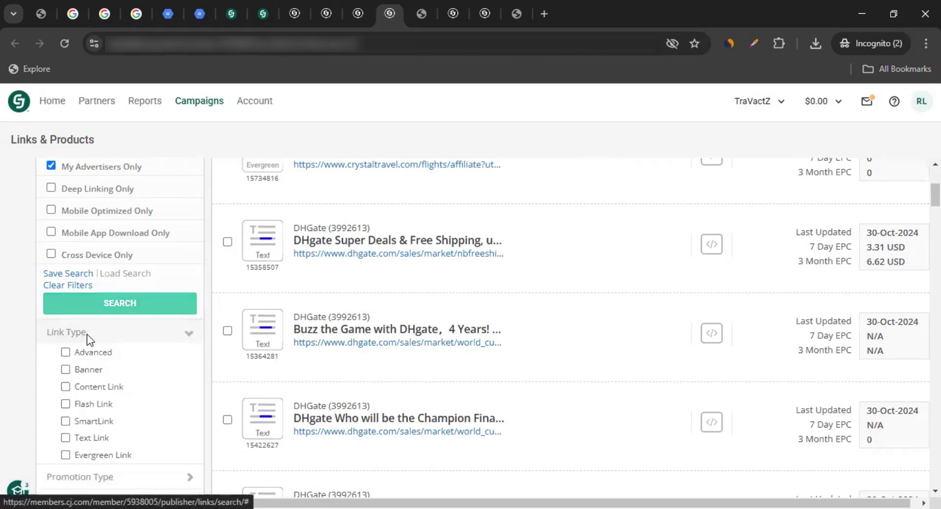
{"action": "left_click", "coordinate": [65, 369]}
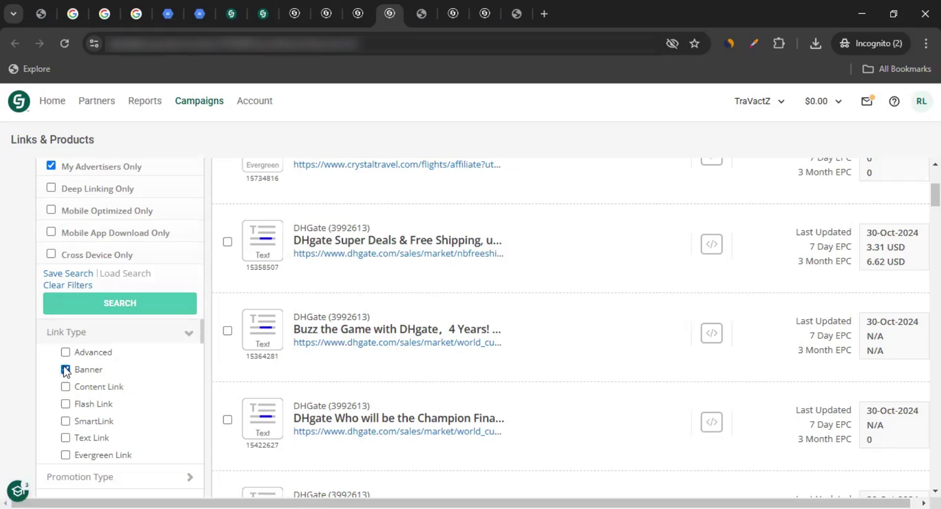
{"action": "left_click", "coordinate": [79, 303]}
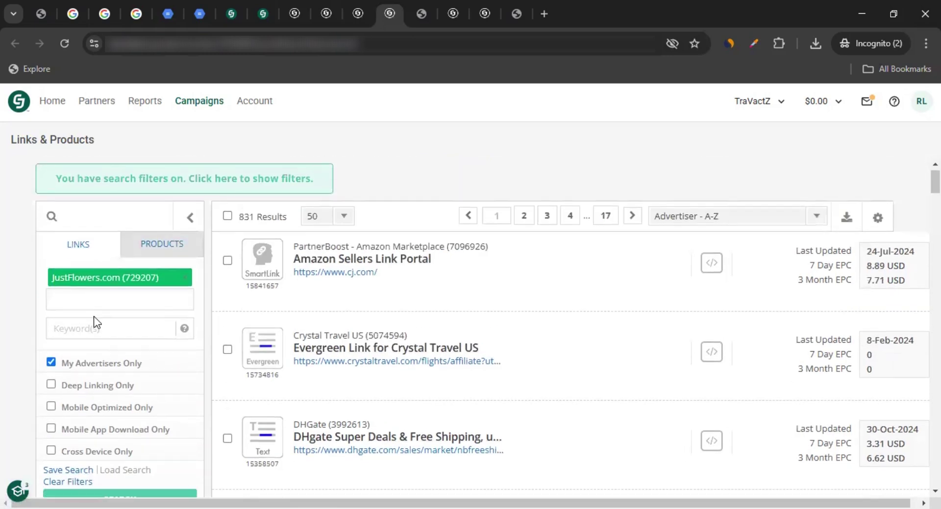
{"action": "left_click", "coordinate": [121, 307]}
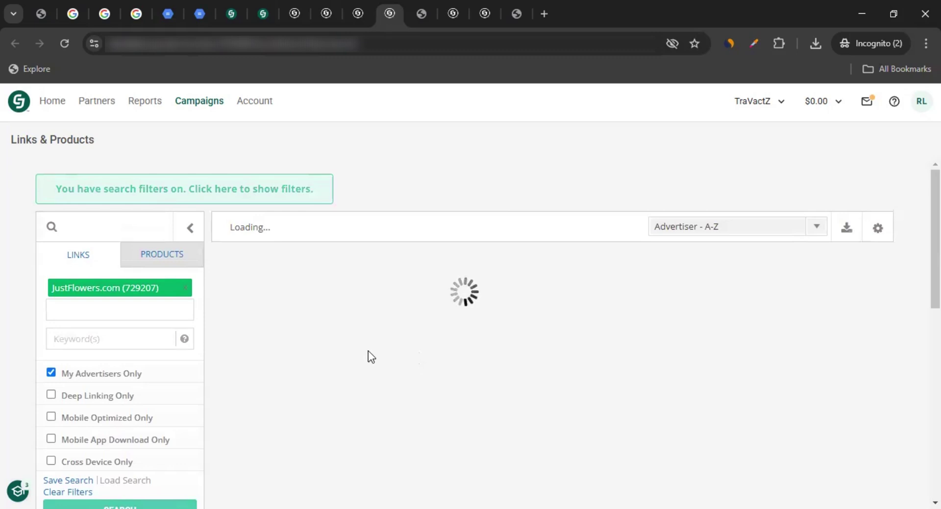
{"action": "scroll", "coordinate": [467, 356], "scroll_direction": "down", "scroll_amount": 4}
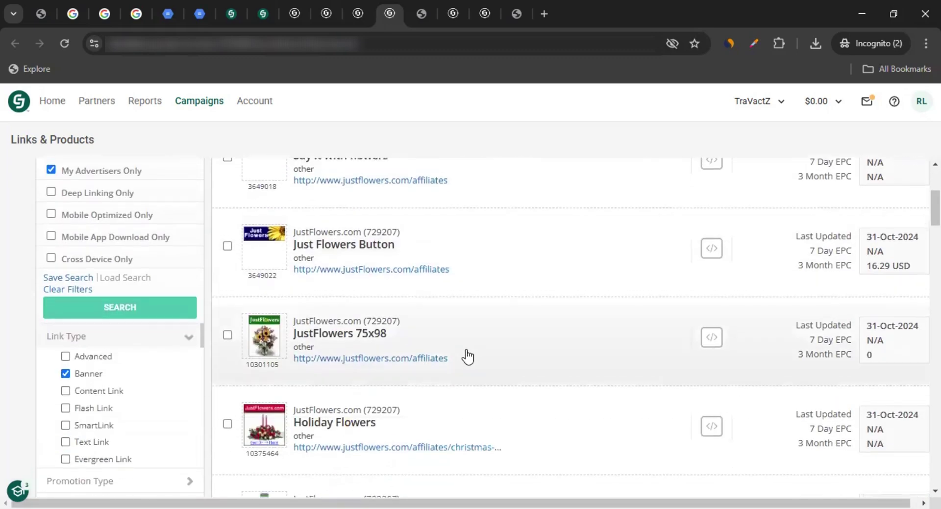
{"action": "scroll", "coordinate": [350, 279], "scroll_direction": "up", "scroll_amount": 4}
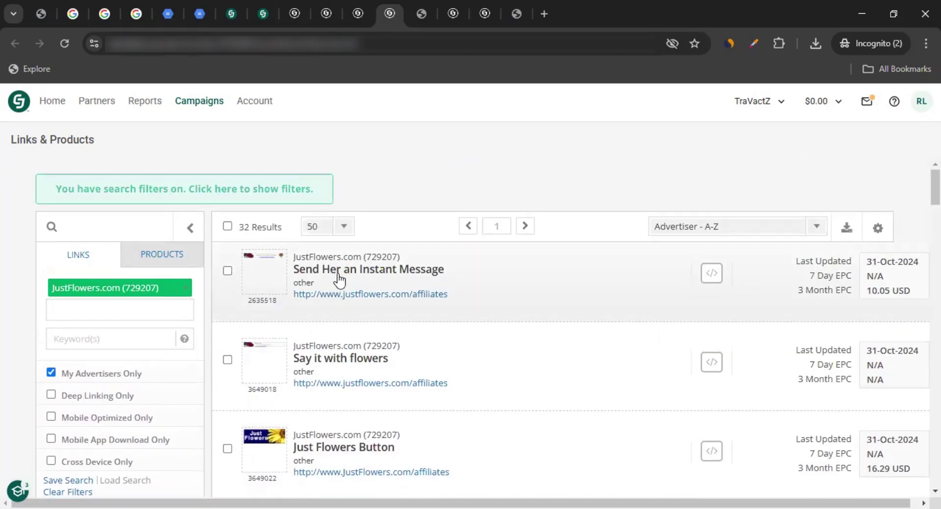
Step: Open the code details of the "Send Her an Instant Message" banner, and highlight its destination URL
{"action": "left_click", "coordinate": [374, 282]}
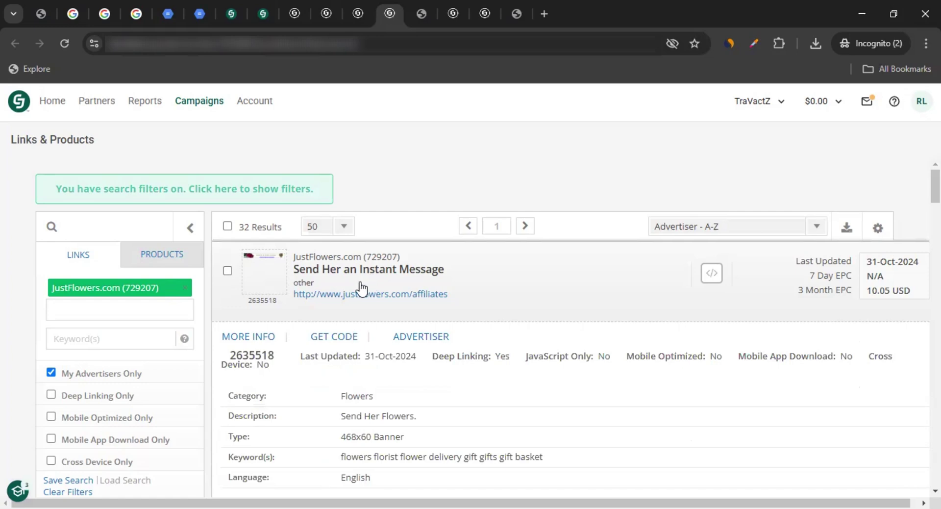
{"action": "left_click", "coordinate": [334, 337]}
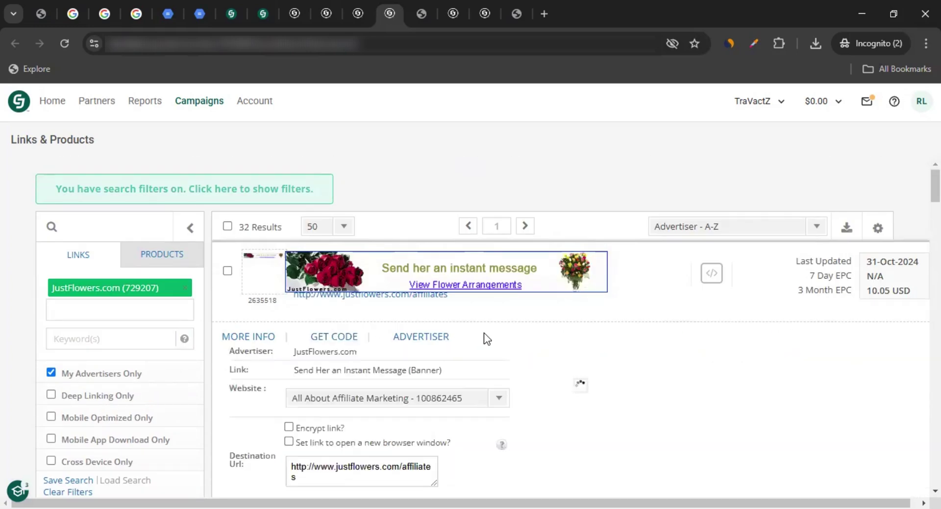
{"action": "scroll", "coordinate": [484, 333], "scroll_direction": "down", "scroll_amount": 3}
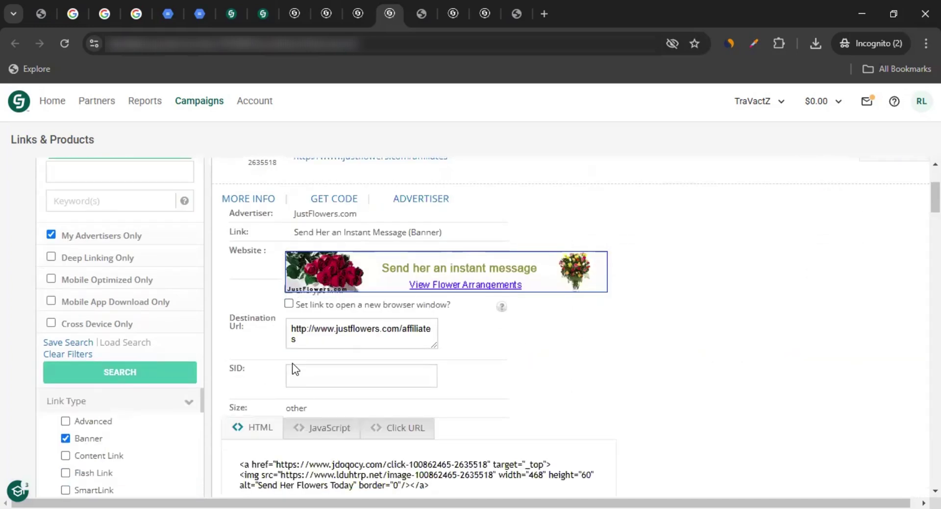
{"action": "scroll", "coordinate": [293, 363], "scroll_direction": "up", "scroll_amount": 2}
{"action": "left_click_drag", "start_coordinate": [311, 410], "coordinate": [281, 395]}
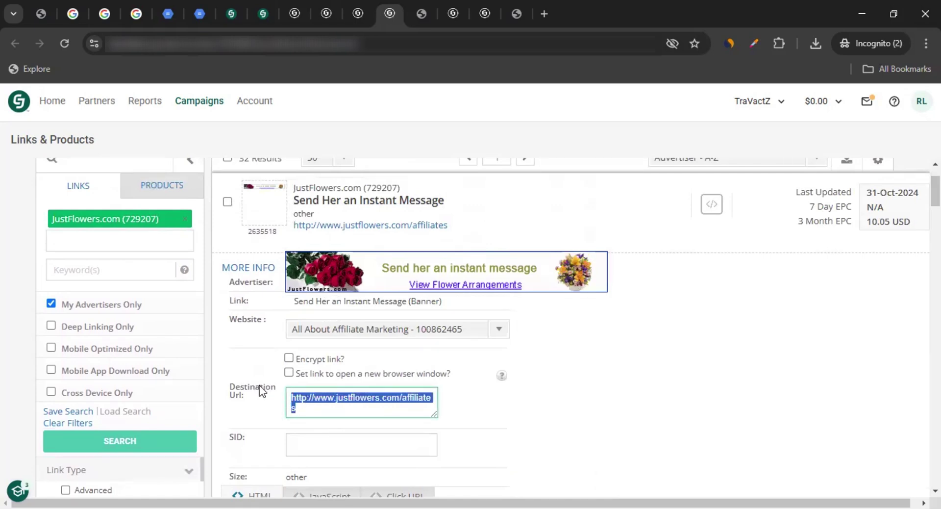
{"action": "scroll", "coordinate": [280, 387], "scroll_direction": "down", "scroll_amount": 2}
{"action": "left_click", "coordinate": [331, 339]}
{"action": "scroll", "coordinate": [282, 340], "scroll_direction": "down", "scroll_amount": 3}
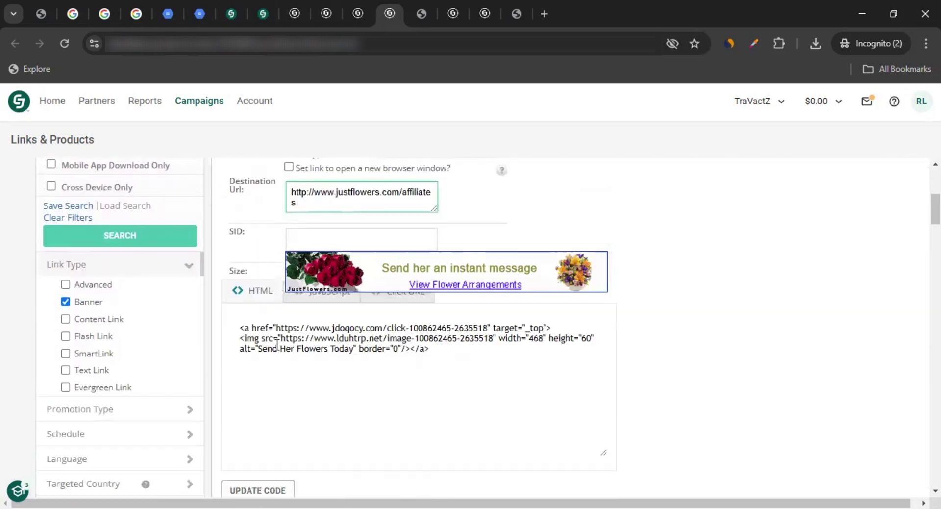
Step: Highlight the banner's HTML code, view its JavaScript version, and highlight its click URL
{"action": "left_click", "coordinate": [293, 347]}
{"action": "scroll", "coordinate": [439, 356], "scroll_direction": "up", "scroll_amount": 2}
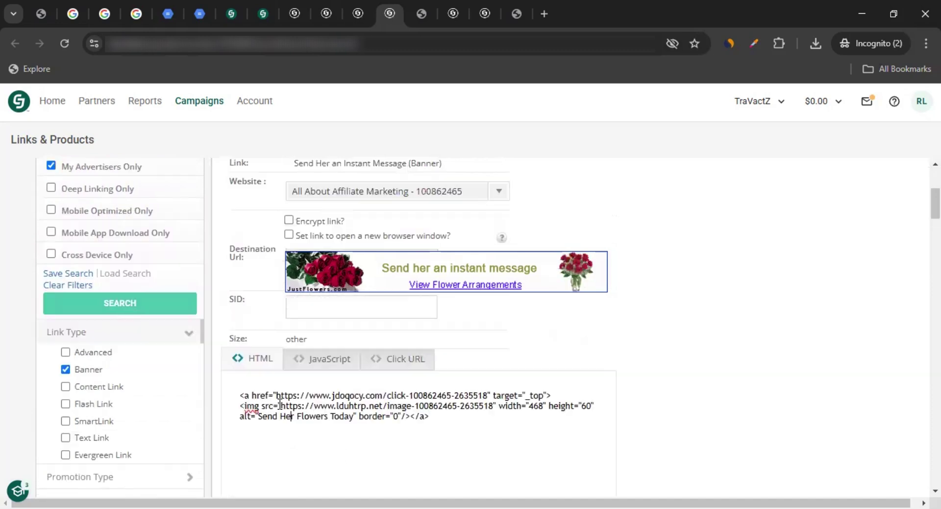
{"action": "left_click_drag", "start_coordinate": [250, 395], "coordinate": [471, 418]}
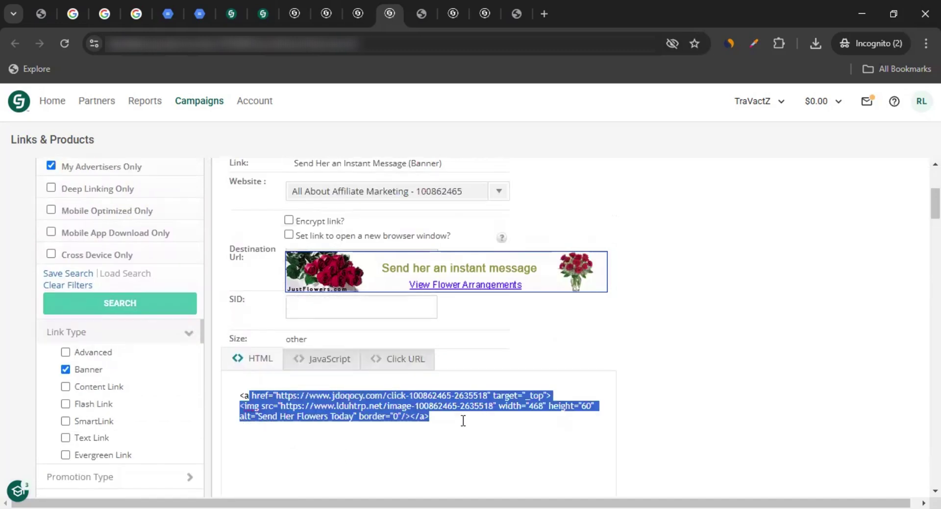
{"action": "left_click", "coordinate": [461, 419]}
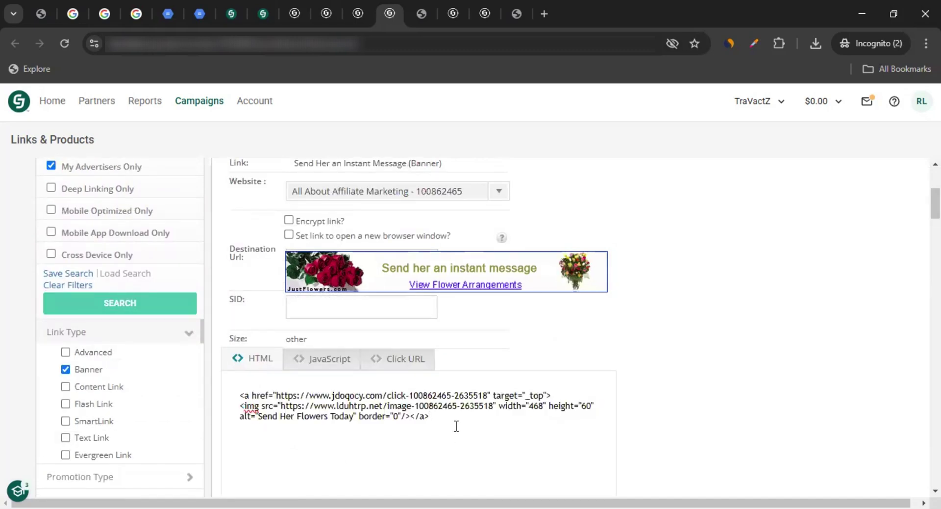
{"action": "left_click_drag", "start_coordinate": [456, 422], "coordinate": [261, 395]}
{"action": "left_click", "coordinate": [319, 363]}
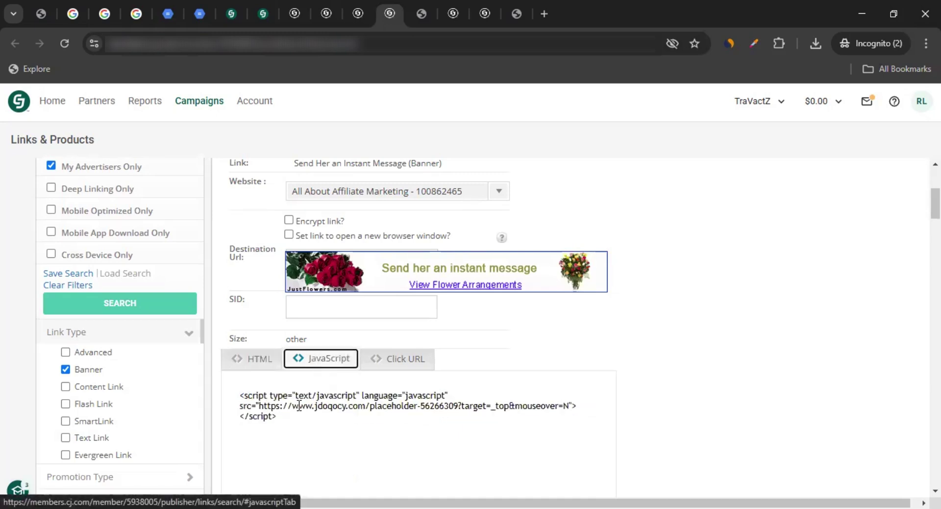
{"action": "left_click", "coordinate": [401, 370]}
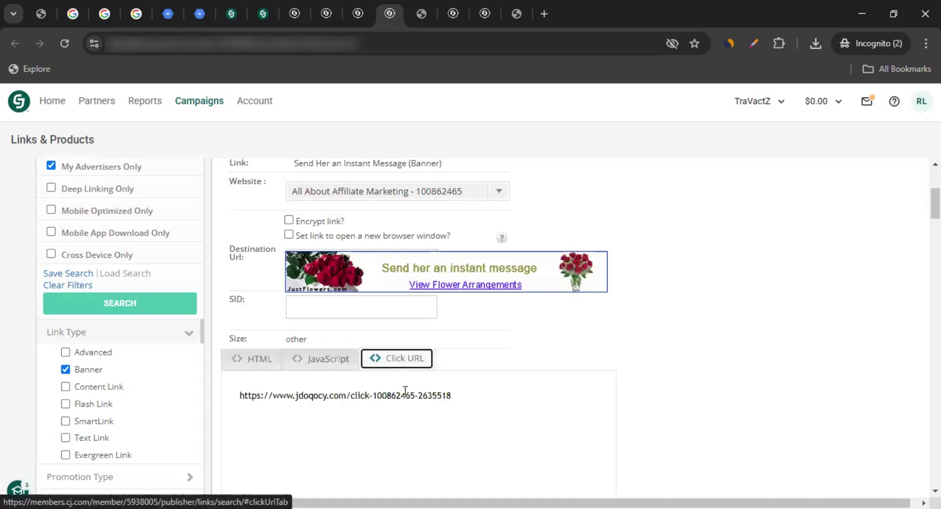
{"action": "triple_click", "coordinate": [304, 397]}
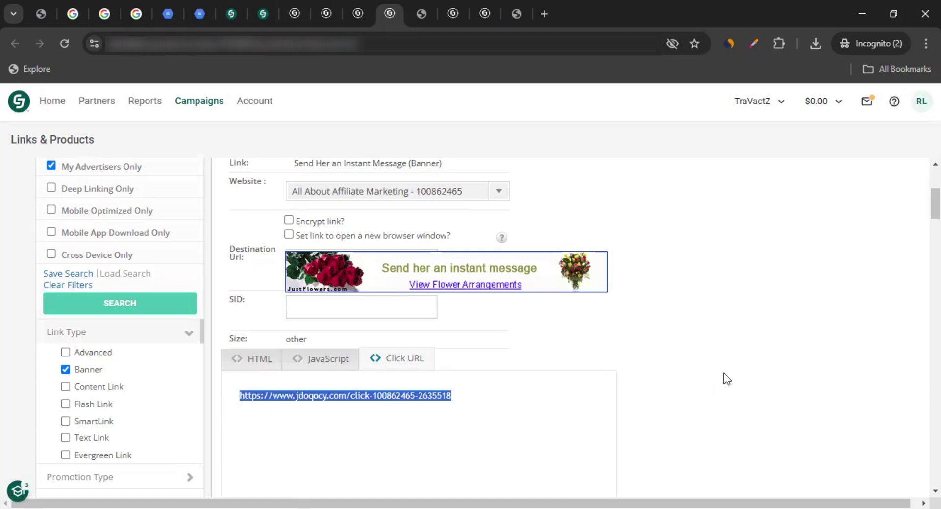
Step: Change the link type filter from Banner to Text Link, and search the JustFlowers.com links again
{"action": "scroll", "coordinate": [725, 378], "scroll_direction": "up", "scroll_amount": 4}
{"action": "scroll", "coordinate": [687, 387], "scroll_direction": "down", "scroll_amount": 1}
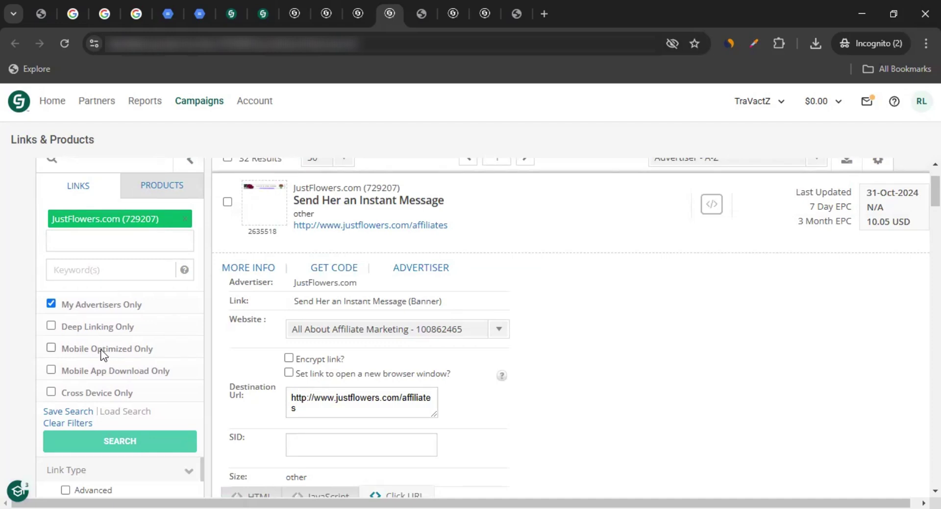
{"action": "scroll", "coordinate": [54, 345], "scroll_direction": "down", "scroll_amount": 2}
{"action": "scroll", "coordinate": [54, 345], "scroll_direction": "down", "scroll_amount": 1}
{"action": "left_click", "coordinate": [86, 302]}
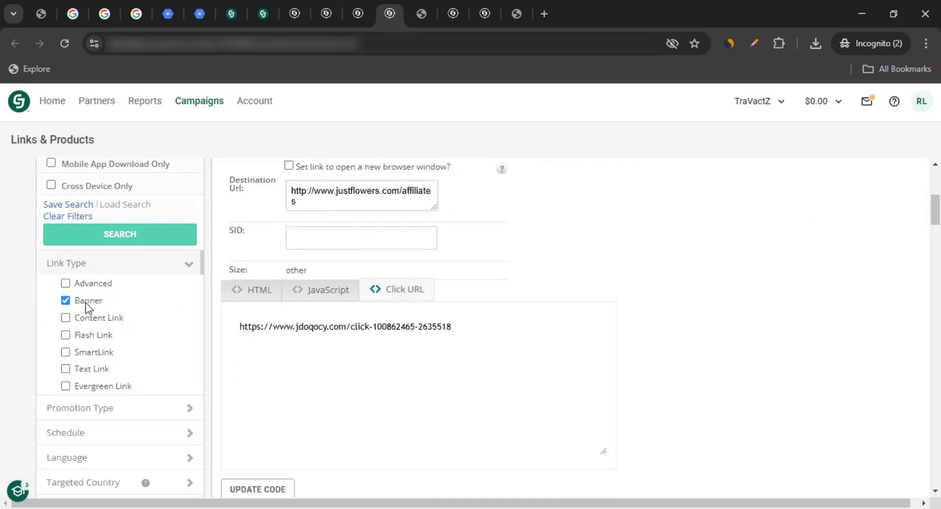
{"action": "left_click", "coordinate": [89, 368]}
{"action": "scroll", "coordinate": [111, 265], "scroll_direction": "up", "scroll_amount": 2}
{"action": "scroll", "coordinate": [116, 244], "scroll_direction": "up", "scroll_amount": 1}
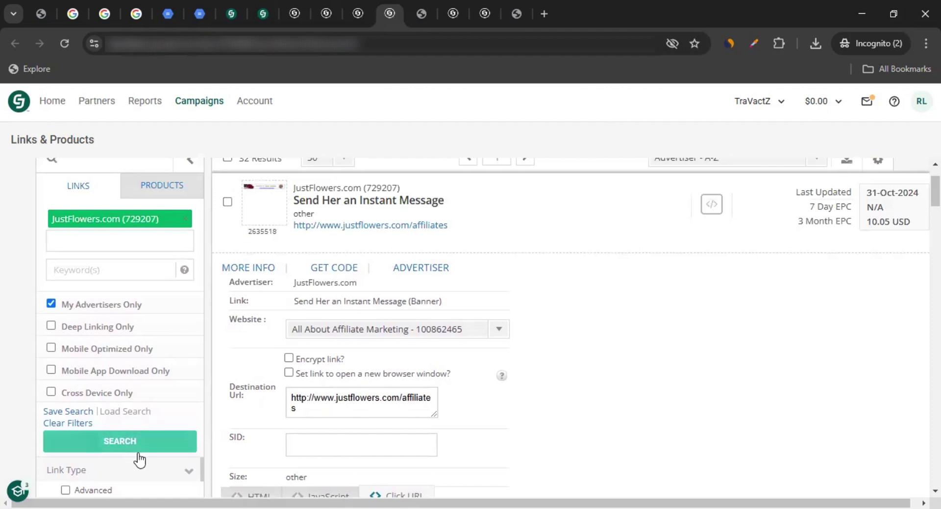
{"action": "left_click", "coordinate": [119, 443]}
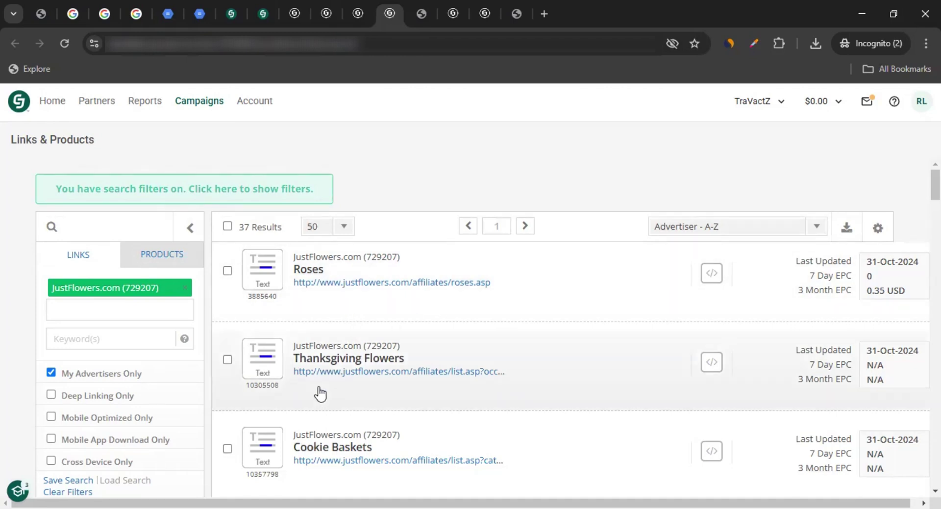
{"action": "scroll", "coordinate": [363, 393], "scroll_direction": "down", "scroll_amount": 1}
{"action": "scroll", "coordinate": [375, 394], "scroll_direction": "up", "scroll_amount": 1}
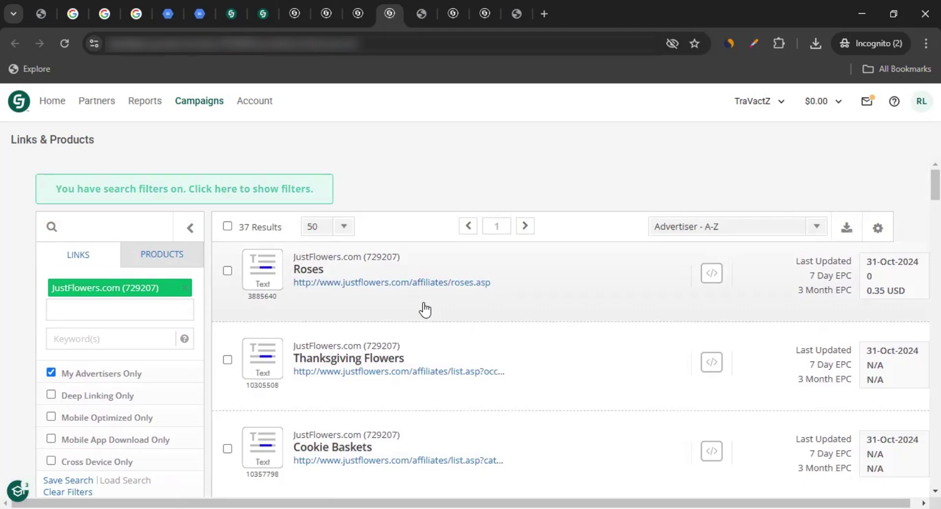
Step: Open the code details of the Roses text link
{"action": "left_click", "coordinate": [343, 275]}
{"action": "left_click", "coordinate": [332, 338]}
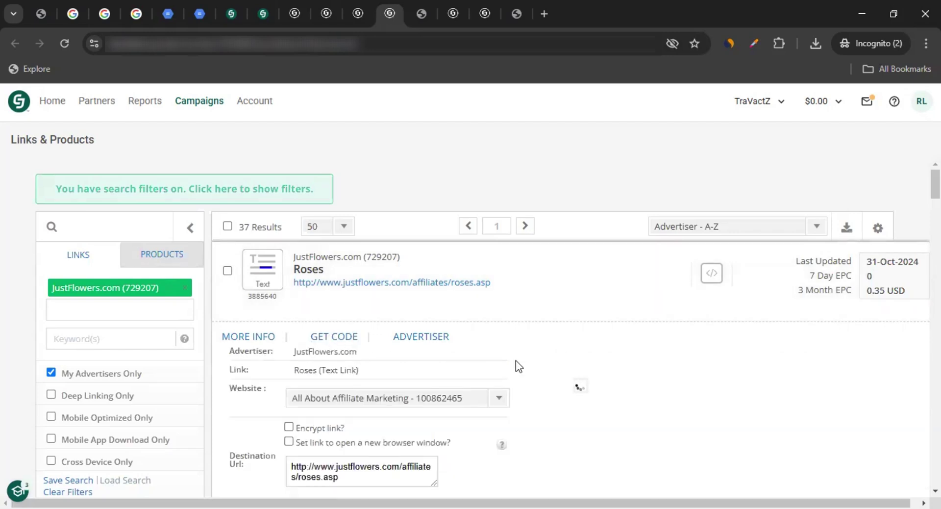
{"action": "scroll", "coordinate": [522, 357], "scroll_direction": "down", "scroll_amount": 1}
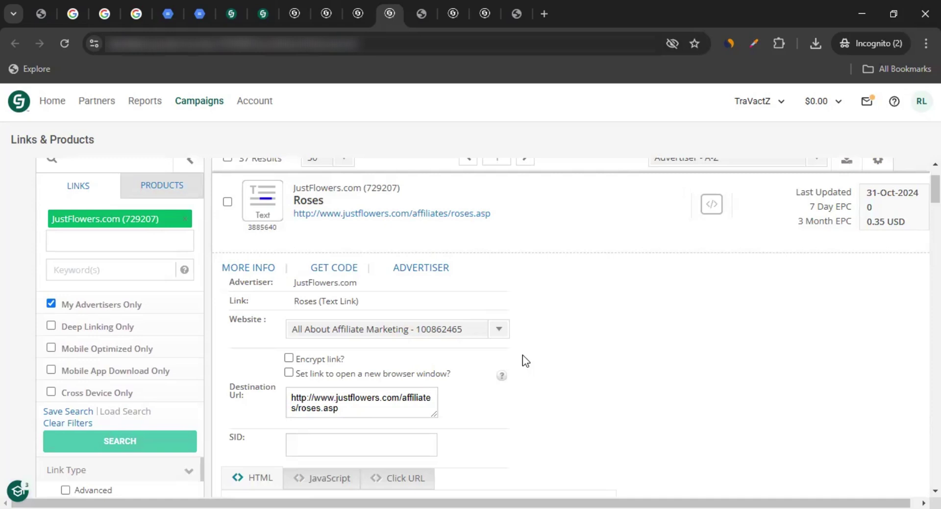
Step: Copy the address of the Meet product page on the Google Workspace site, and return to the Roses link's code details in CJ Affiliate
{"action": "left_click", "coordinate": [90, 2]}
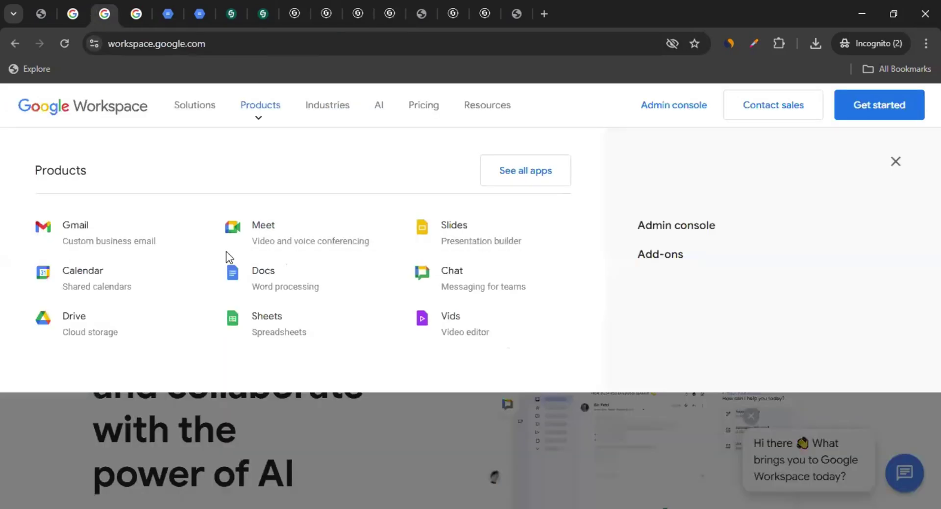
{"action": "left_click", "coordinate": [262, 109]}
{"action": "left_click", "coordinate": [262, 108]}
{"action": "left_click", "coordinate": [269, 228]}
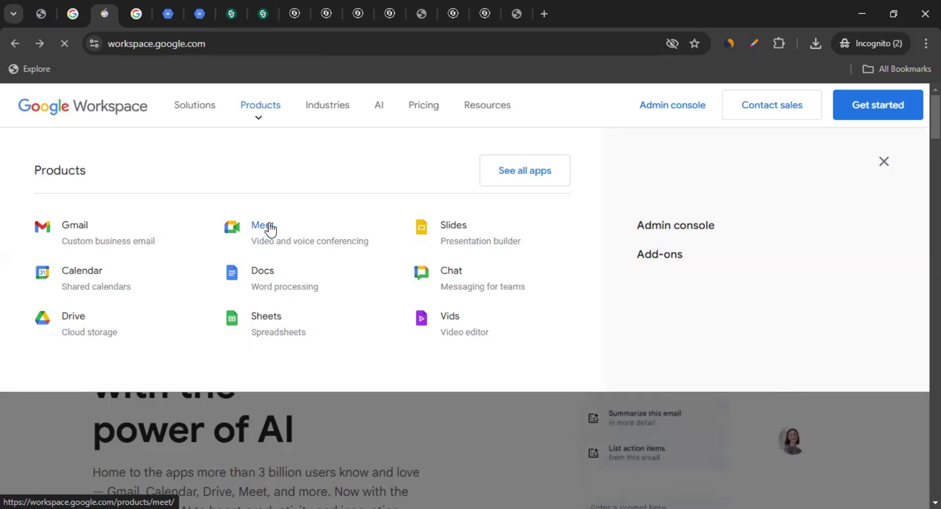
{"action": "left_click", "coordinate": [306, 45]}
{"action": "key", "text": "ctrl+a"}
{"action": "key", "text": "ctrl+c"}
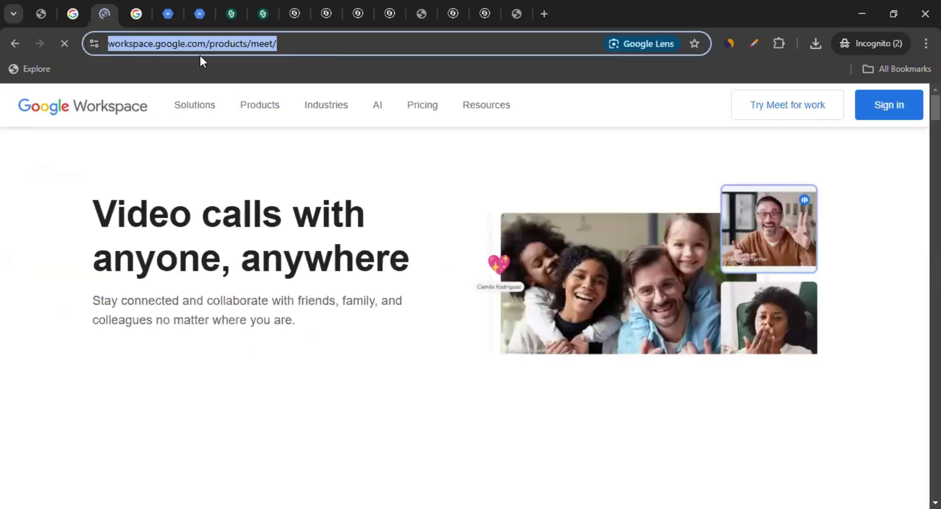
{"action": "left_click", "coordinate": [359, 12]}
{"action": "left_click", "coordinate": [390, 13]}
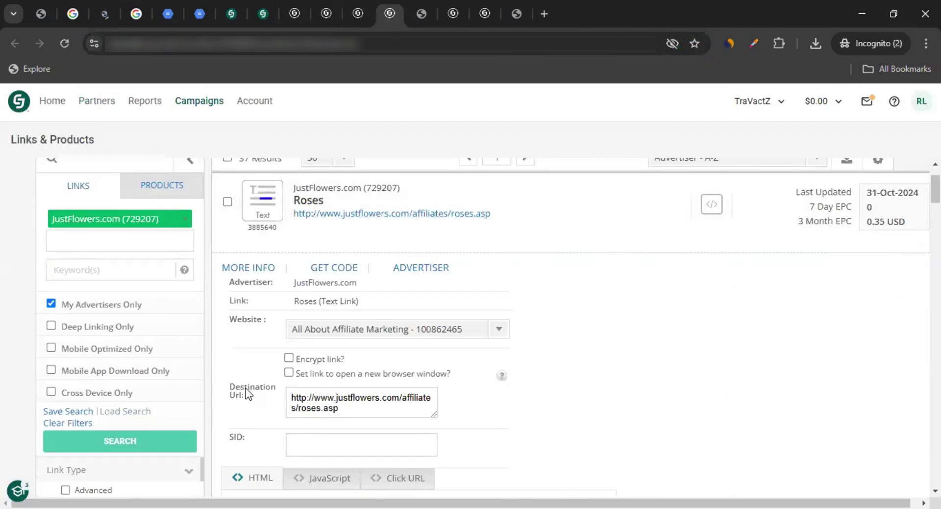
{"action": "triple_click", "coordinate": [329, 407]}
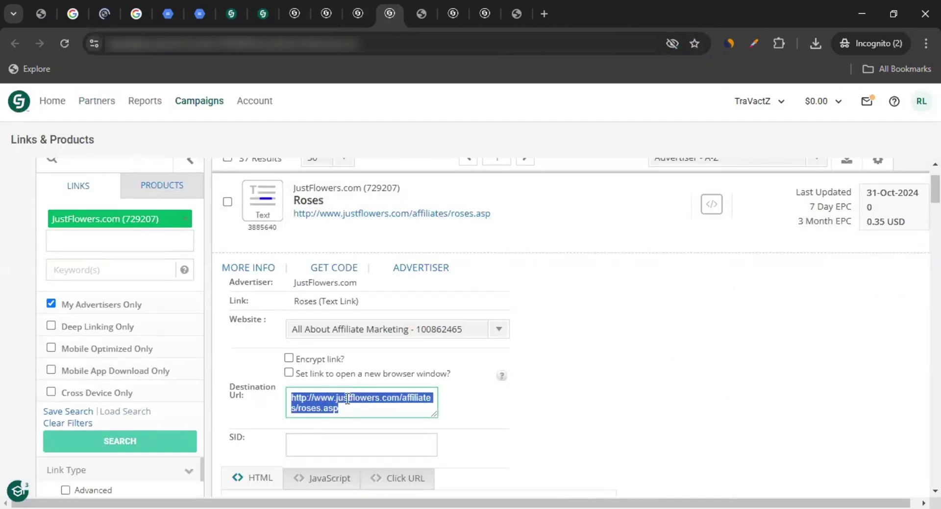
{"action": "key", "text": "ctrl+v"}
{"action": "key", "text": "ctrl+a"}
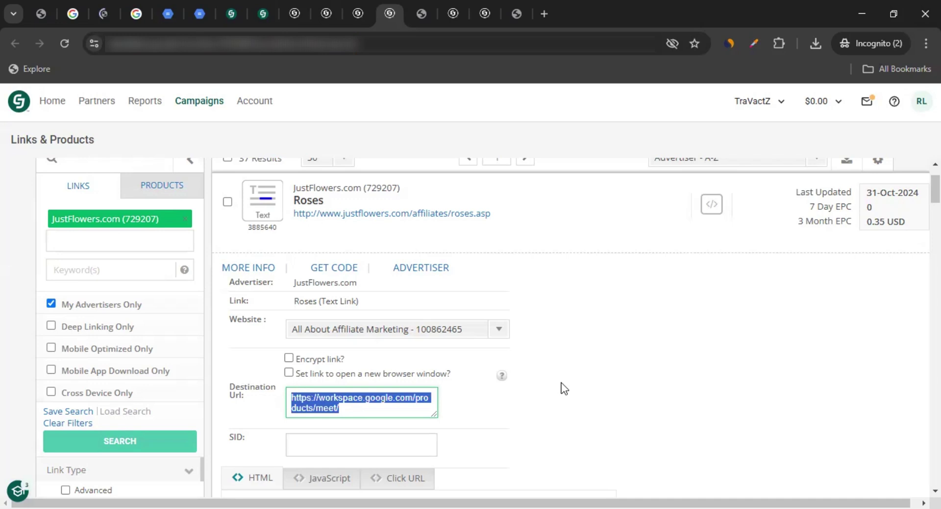
Step: Display the click URL version of the Roses link's code and select the whole URL
{"action": "scroll", "coordinate": [553, 385], "scroll_direction": "down", "scroll_amount": 3}
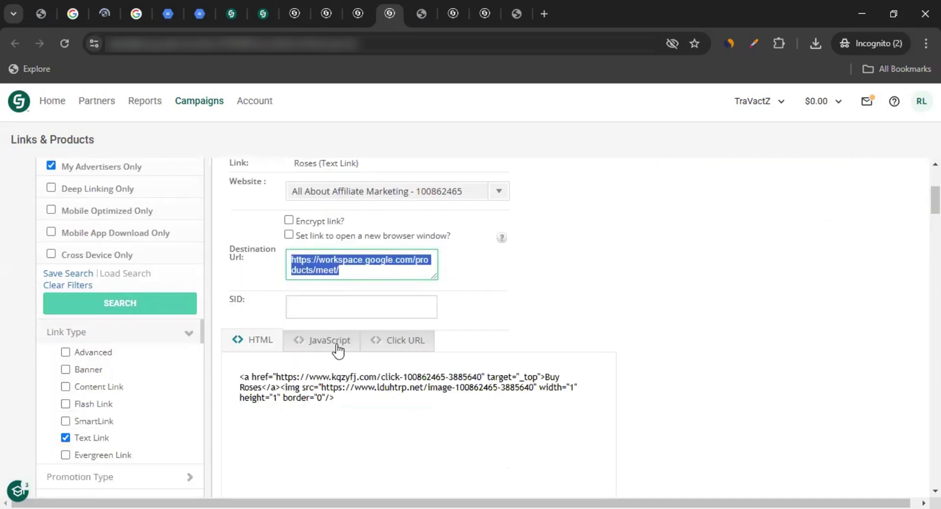
{"action": "scroll", "coordinate": [240, 407], "scroll_direction": "down", "scroll_amount": 3}
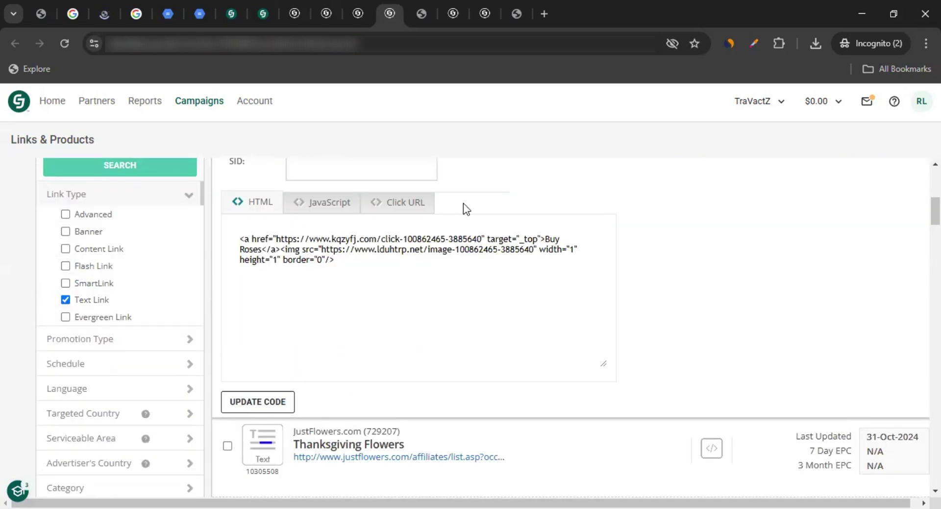
{"action": "left_click", "coordinate": [407, 205]}
{"action": "left_click", "coordinate": [225, 235]}
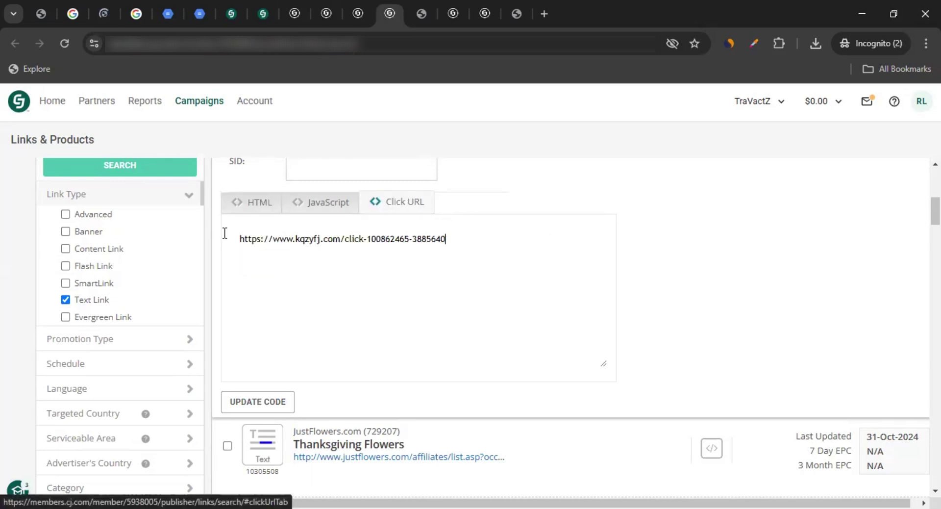
{"action": "key", "text": "ctrl+a"}
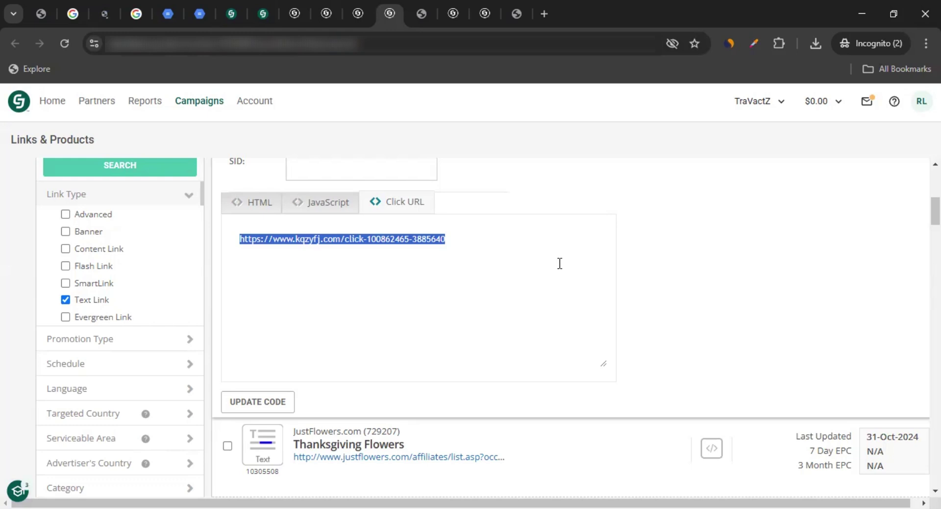
Step: List the joined advertisers' products instead of links, and examine the code details of travelup's Manchester to Lahore Flights product
{"action": "scroll", "coordinate": [565, 321], "scroll_direction": "up", "scroll_amount": 4}
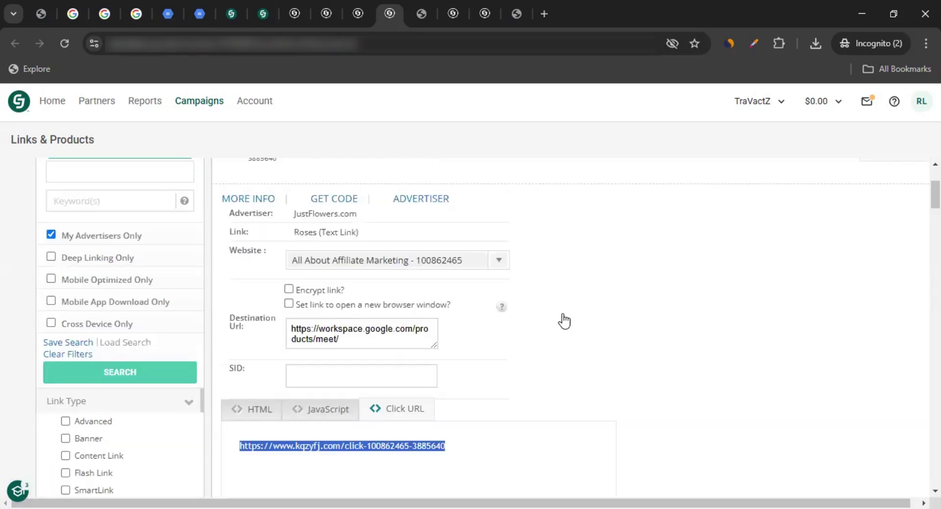
{"action": "scroll", "coordinate": [564, 330], "scroll_direction": "up", "scroll_amount": 3}
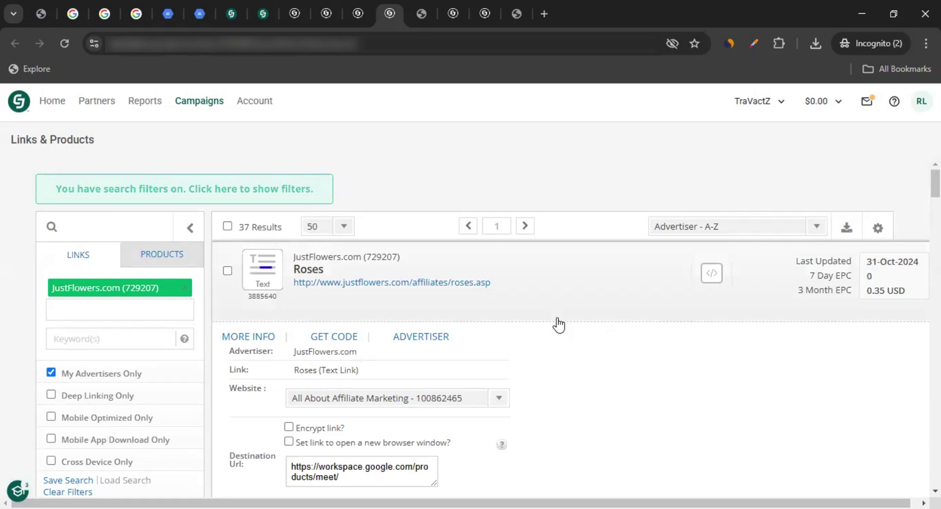
{"action": "left_click", "coordinate": [154, 263]}
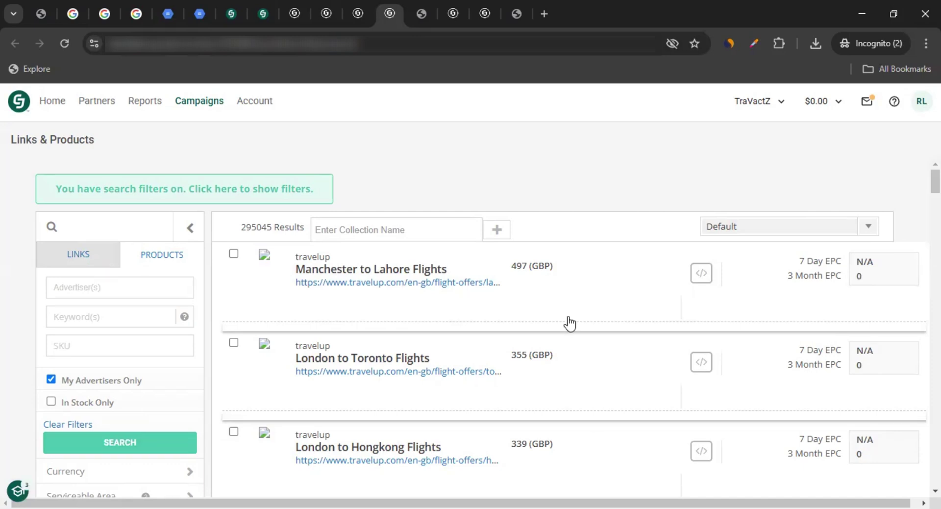
{"action": "left_click", "coordinate": [426, 269]}
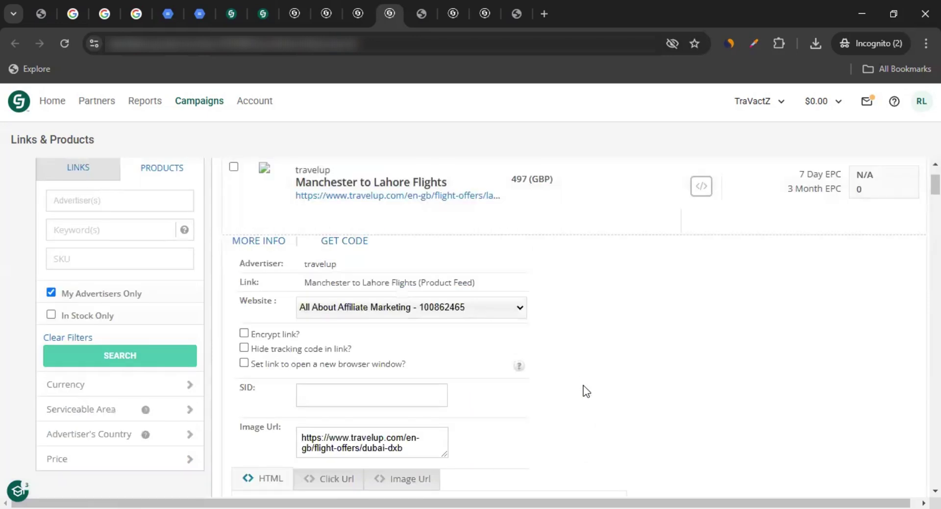
{"action": "scroll", "coordinate": [301, 297], "scroll_direction": "down", "scroll_amount": 4}
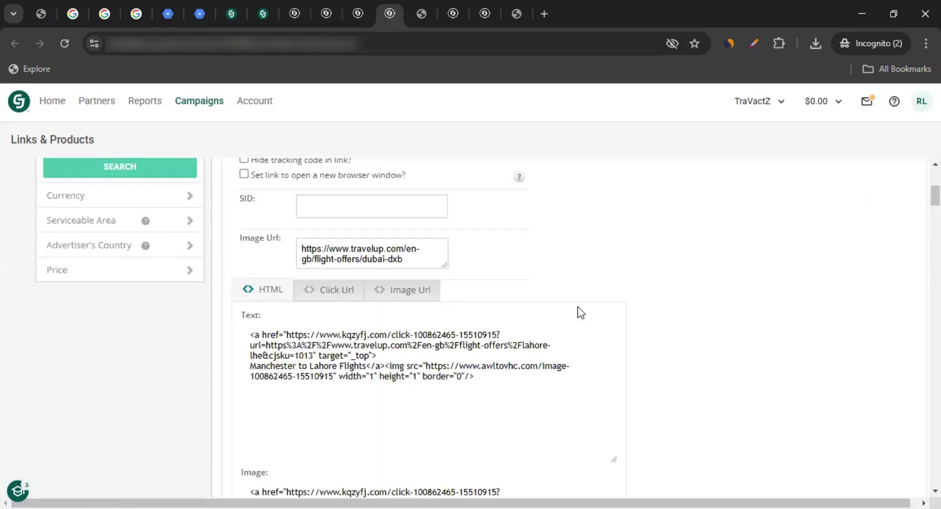
{"action": "scroll", "coordinate": [576, 281], "scroll_direction": "up", "scroll_amount": 5}
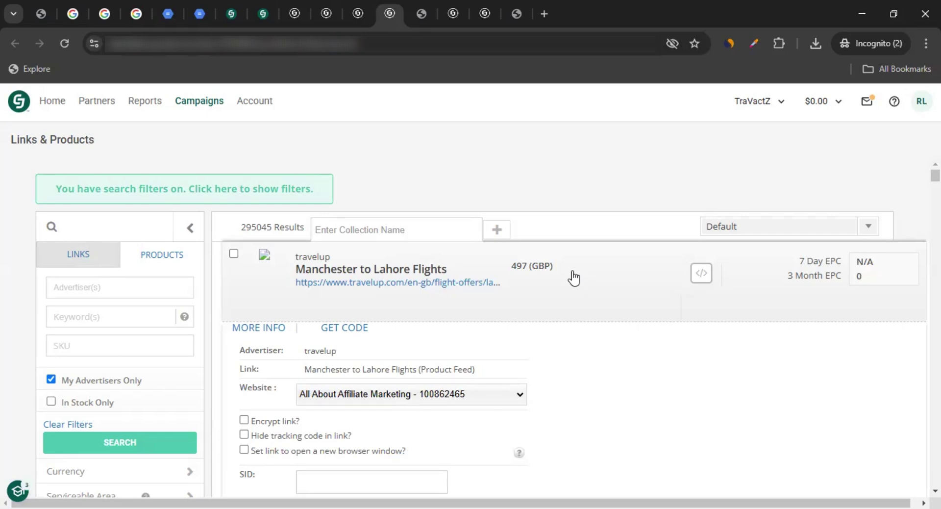
Step: Switch to the open page showing the How to Promote Google Workspace slide
{"action": "left_click", "coordinate": [420, 1]}
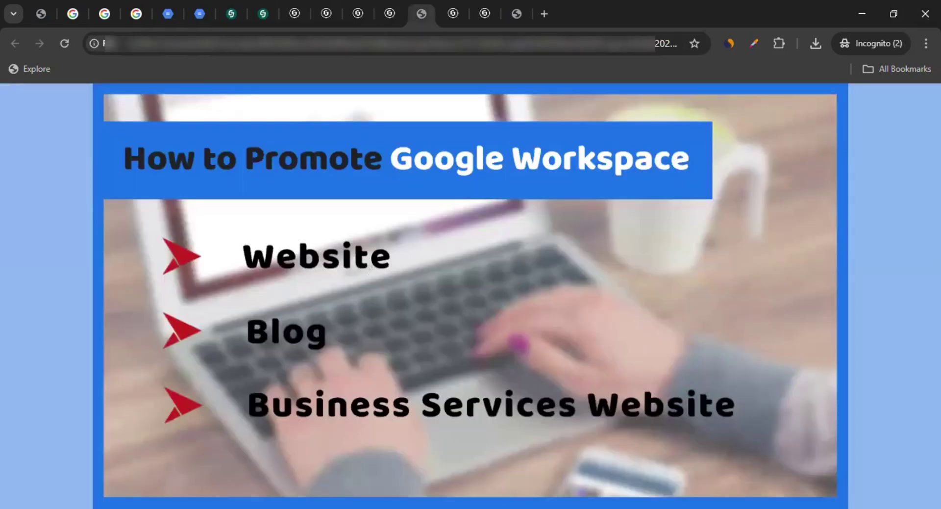